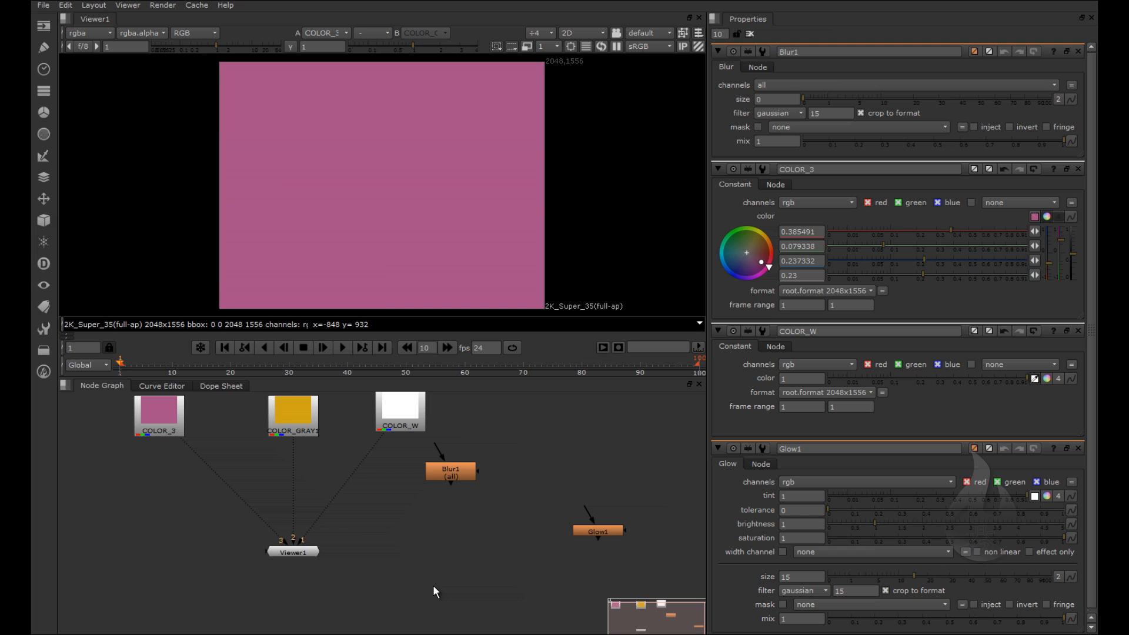
Move the Viewer1 node slightly down in the node graph and clear the selection
mouse_move(303, 555)
left_mouse_down()
mouse_move(343, 555)
mouse_move(302, 563)
left_mouse_up()
left_click(421, 560)
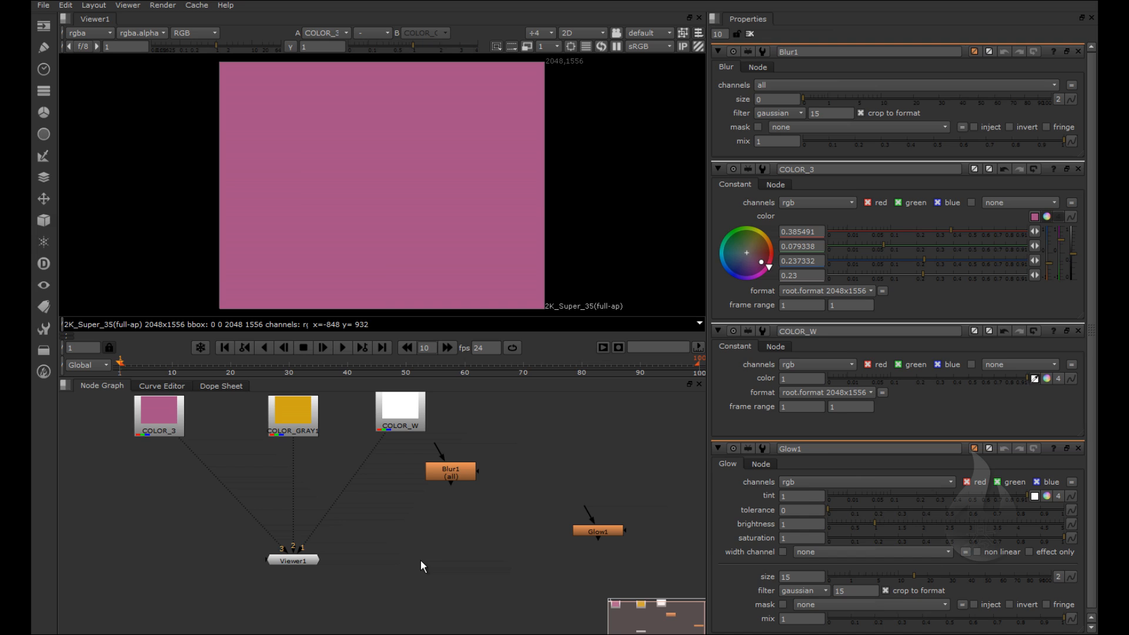
Open the project settings and set the full size format to HD 1920x1080
key("s")
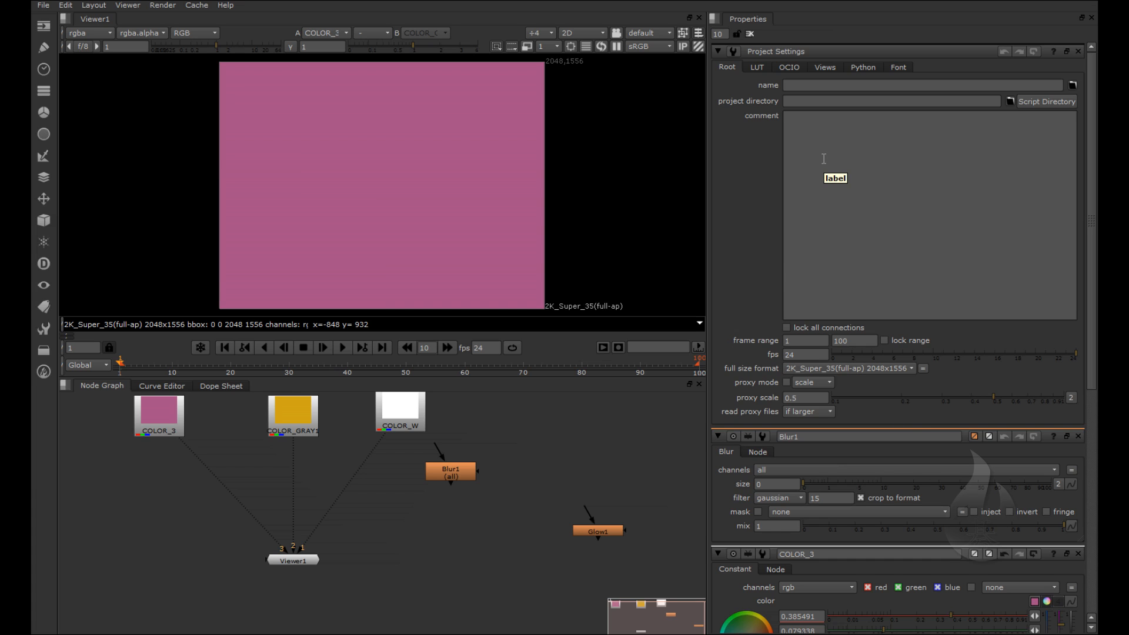
scroll(750, 230, "down", 3)
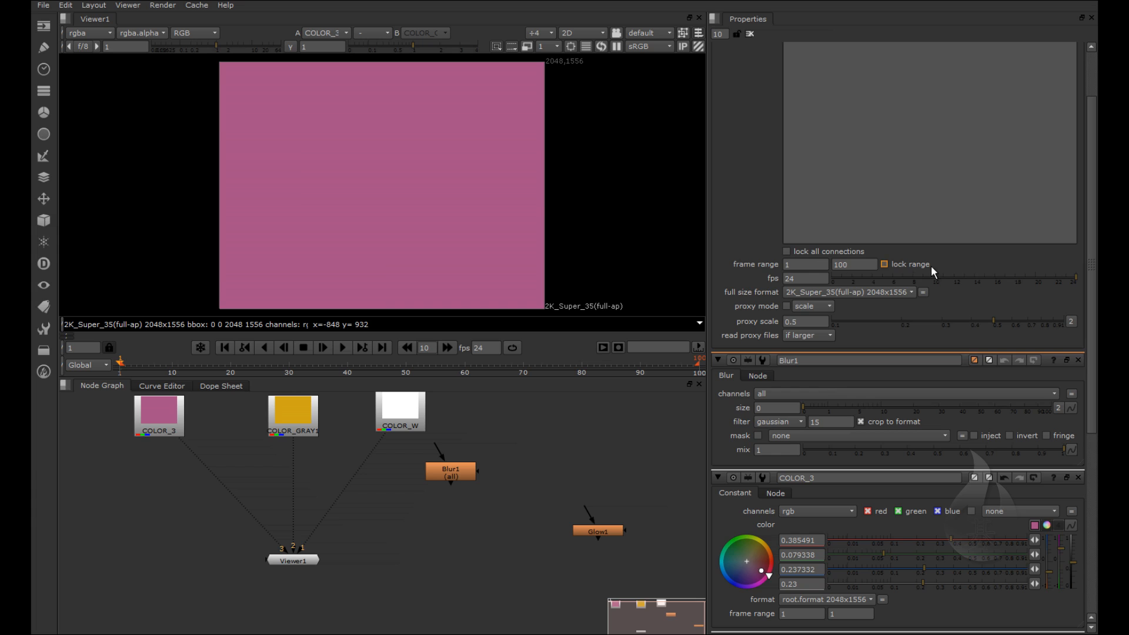
double_click(788, 278)
left_click(753, 251)
left_click(892, 293)
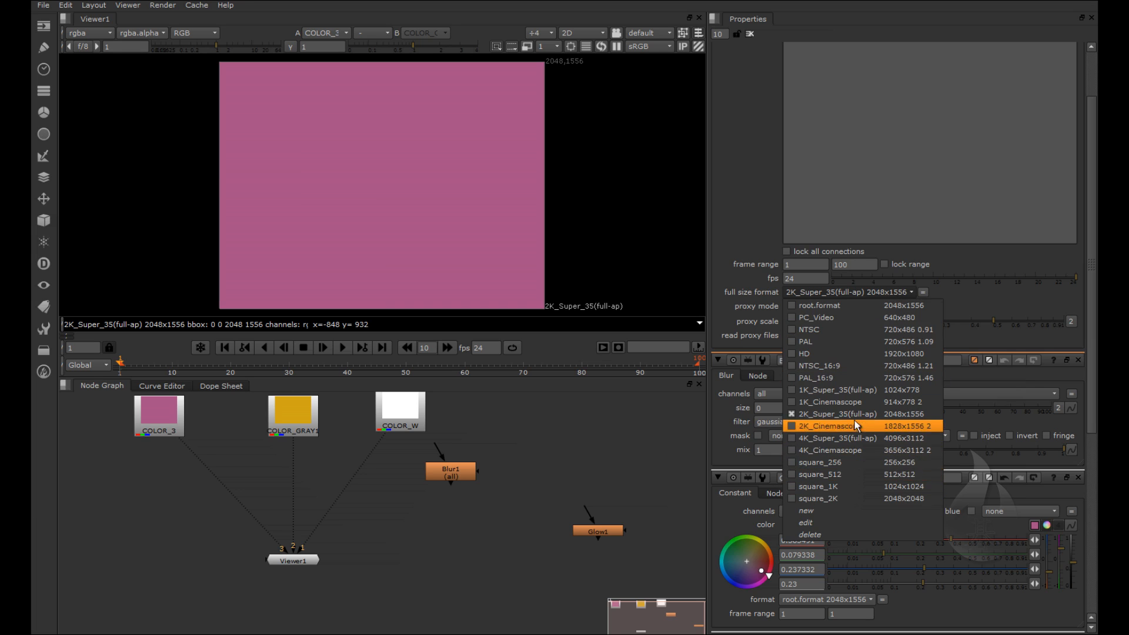
left_click(836, 353)
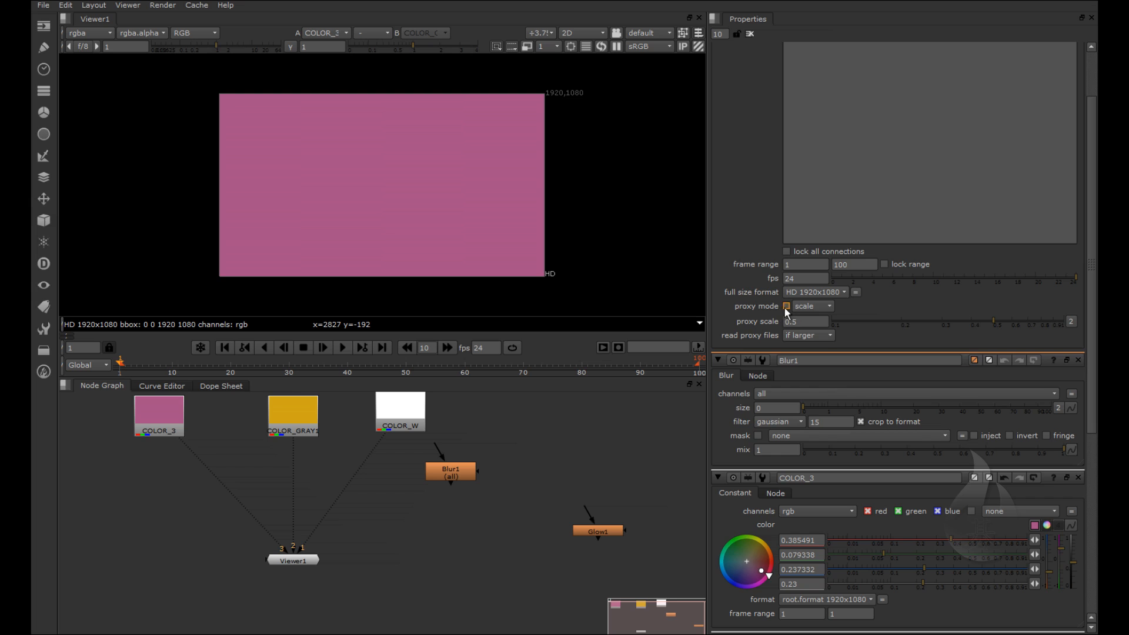
Turn proxy mode on for the viewer and switch it off again
left_click(817, 308)
left_click(527, 47)
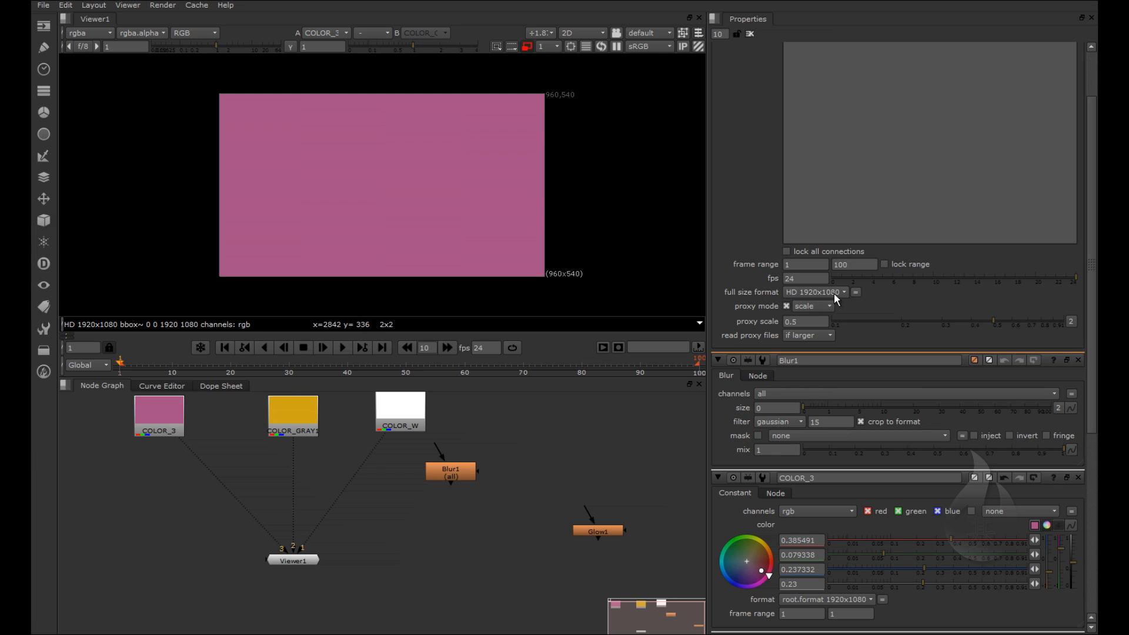
left_click(527, 46)
Set the project's proxy scale to 0.25 and turn proxy mode on in the viewer
double_click(793, 321)
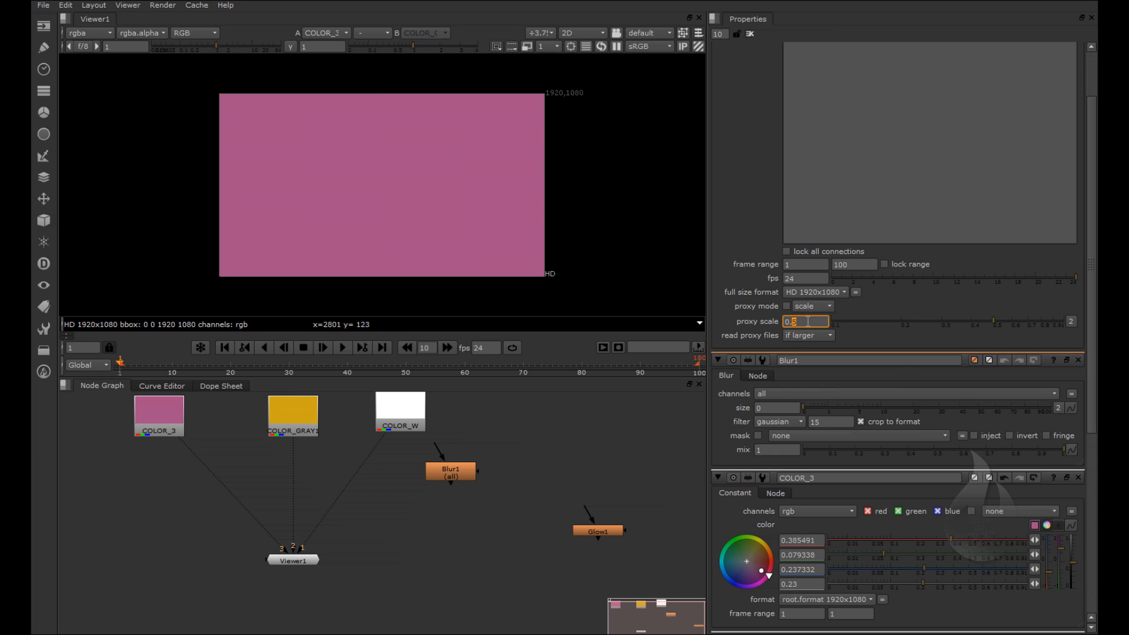
type("25")
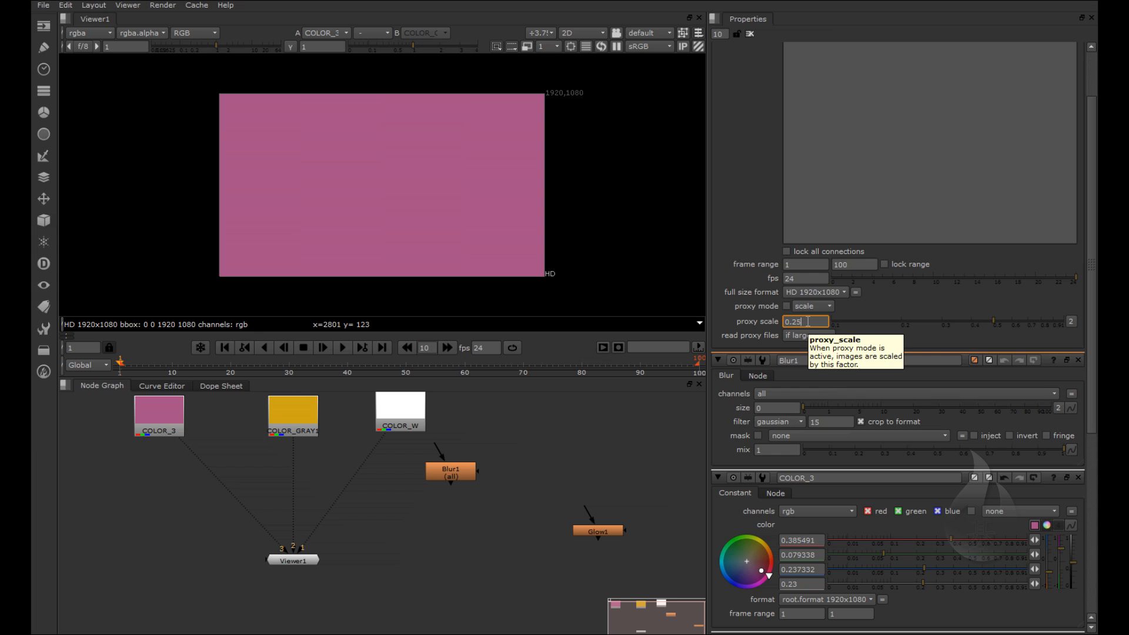
key("Return")
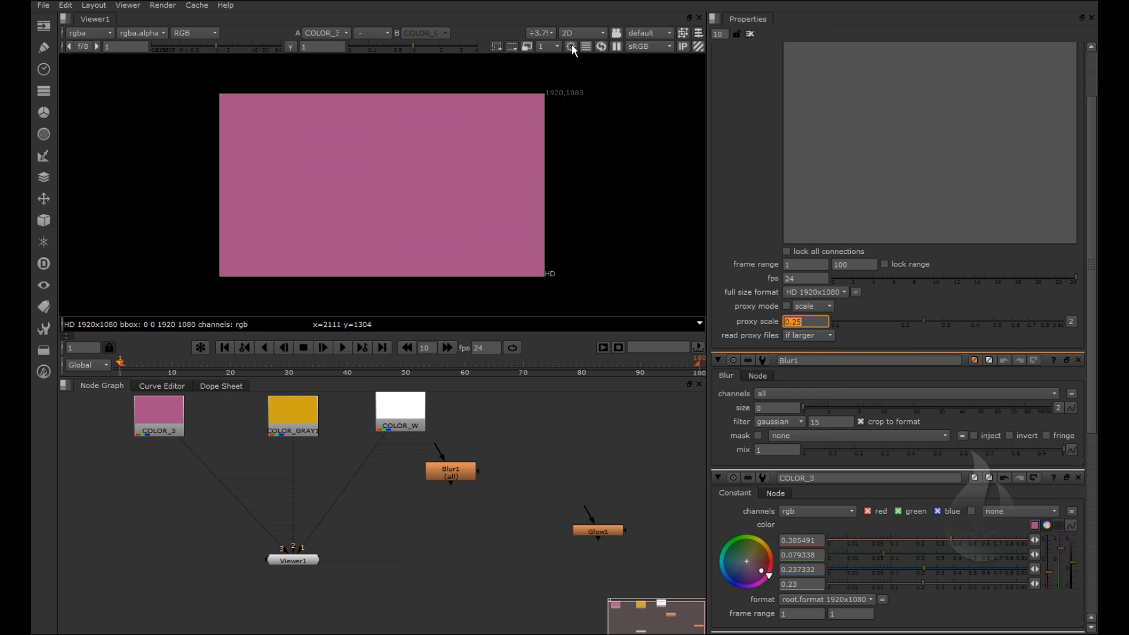
left_click(529, 46)
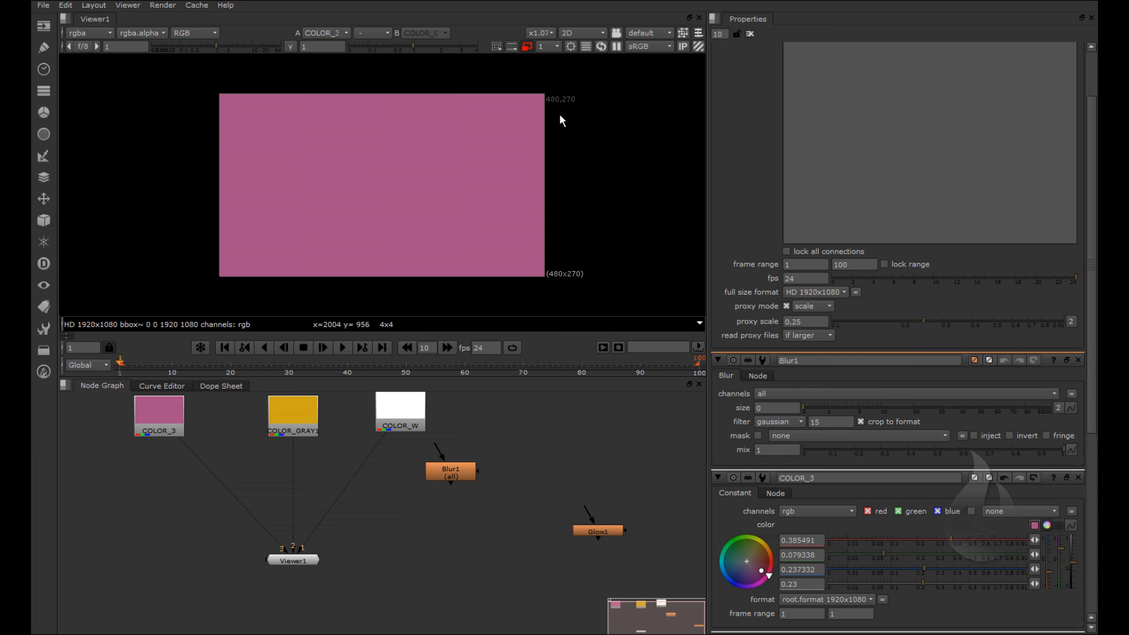
Lower the project's proxy scale to 0.1
left_click_drag(793, 322, 804, 322)
type("1")
key("Return")
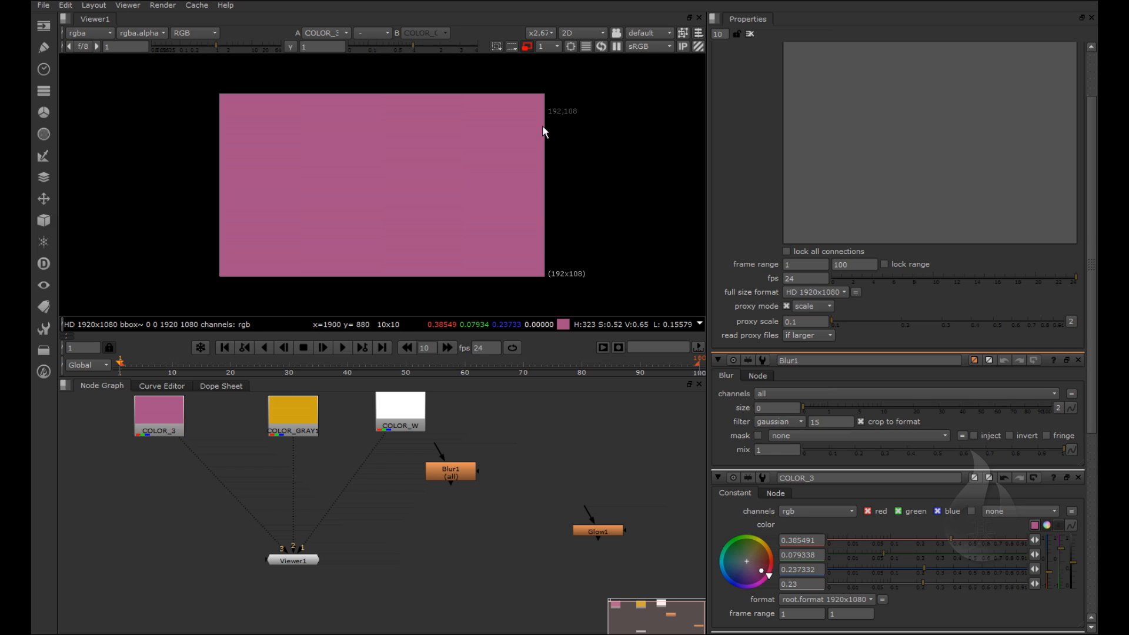
Set the project's proxy scale to 0.5 and turn proxy mode off
left_click(797, 321)
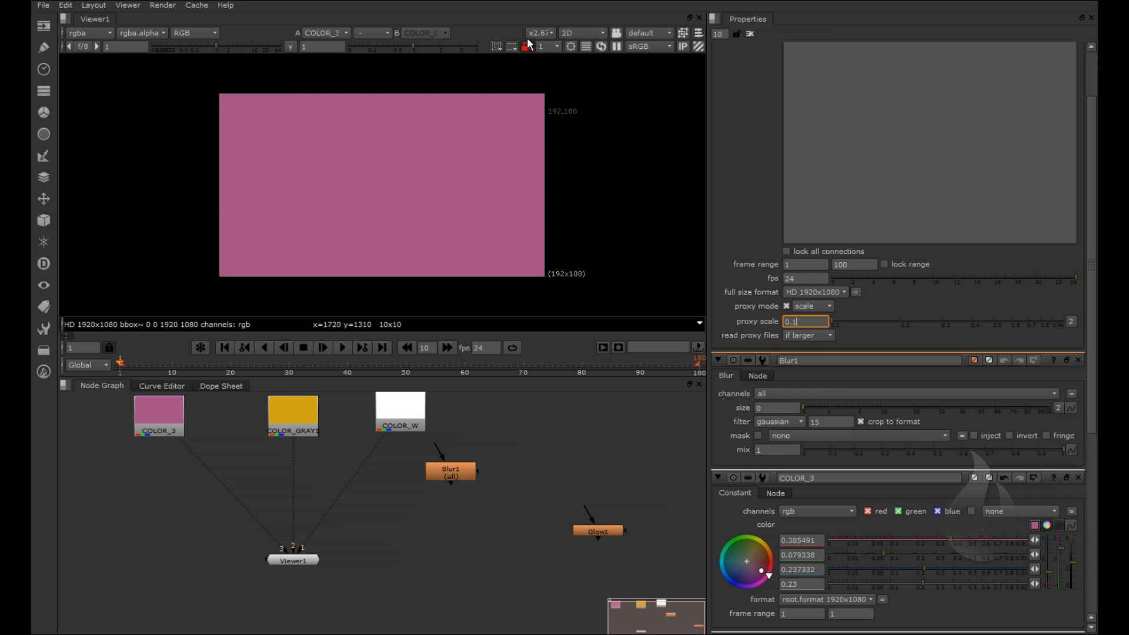
key("BackSpace")
type("5")
key("Return")
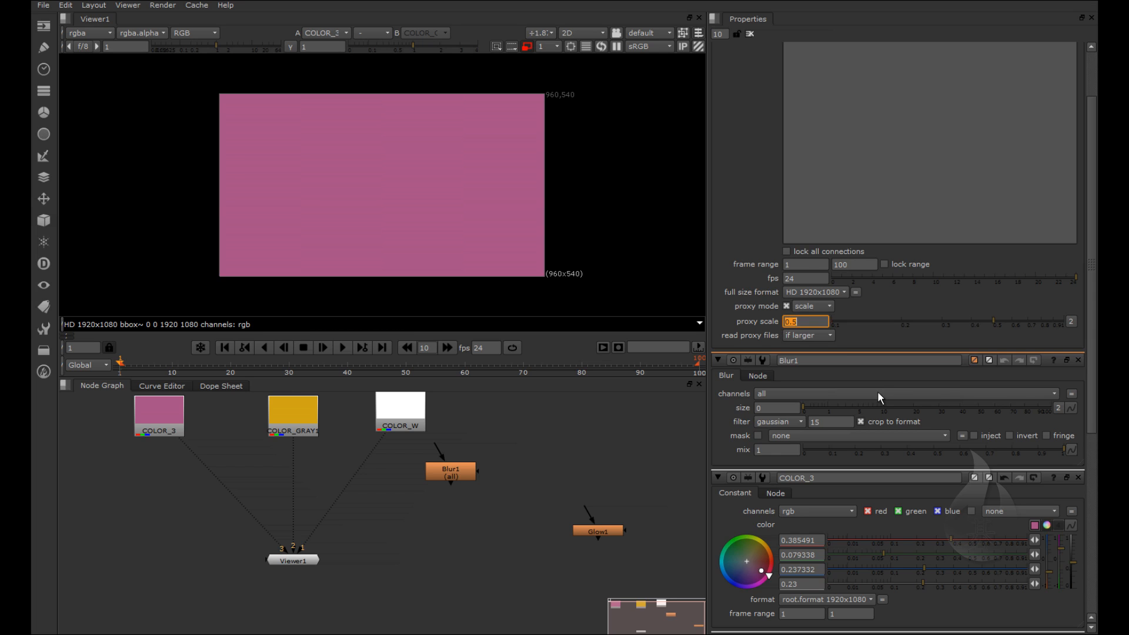
left_click(526, 47)
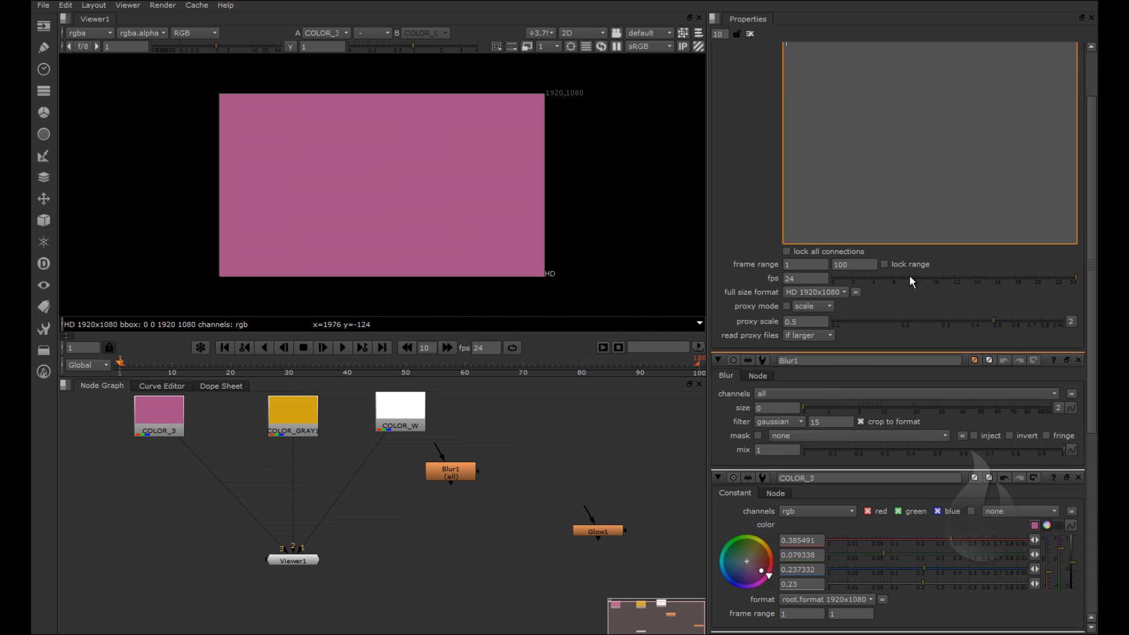
Look through the LUT, Views, Python and Font pages of the project settings and return to the Root page
scroll(909, 274, "up", 3)
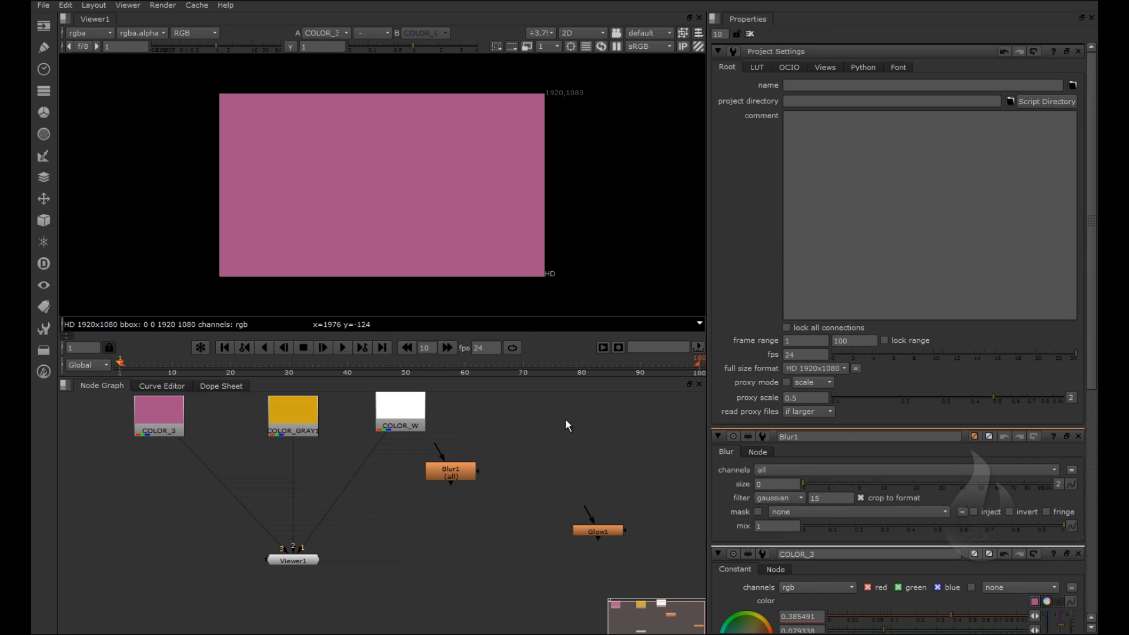
left_click(757, 67)
left_click(824, 67)
left_click(881, 69)
left_click(898, 69)
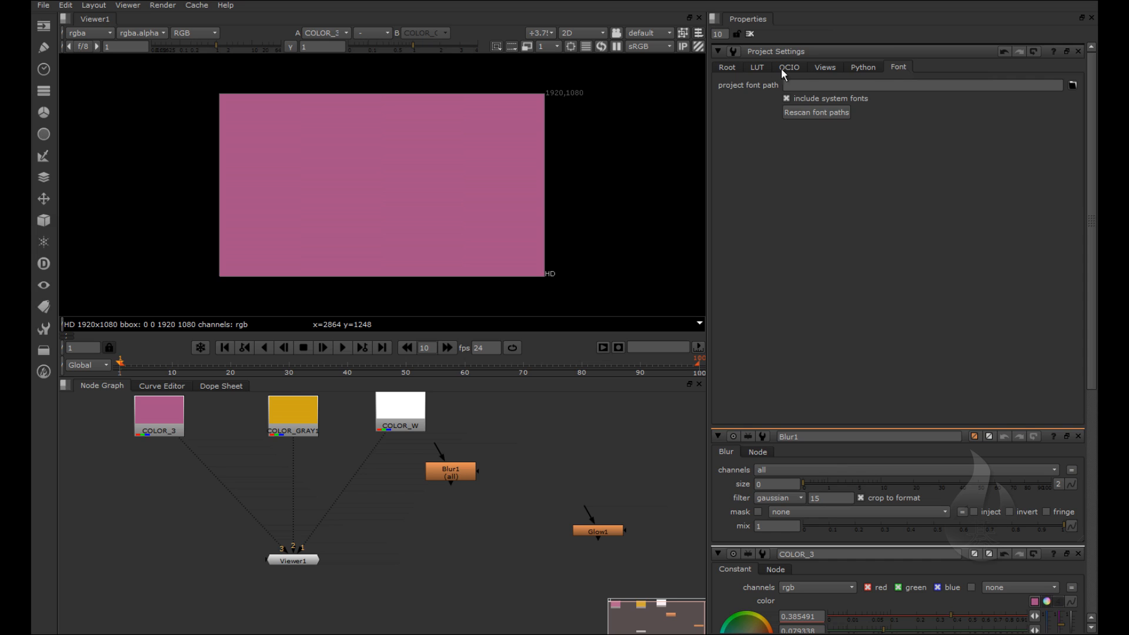
left_click(758, 67)
left_click(731, 70)
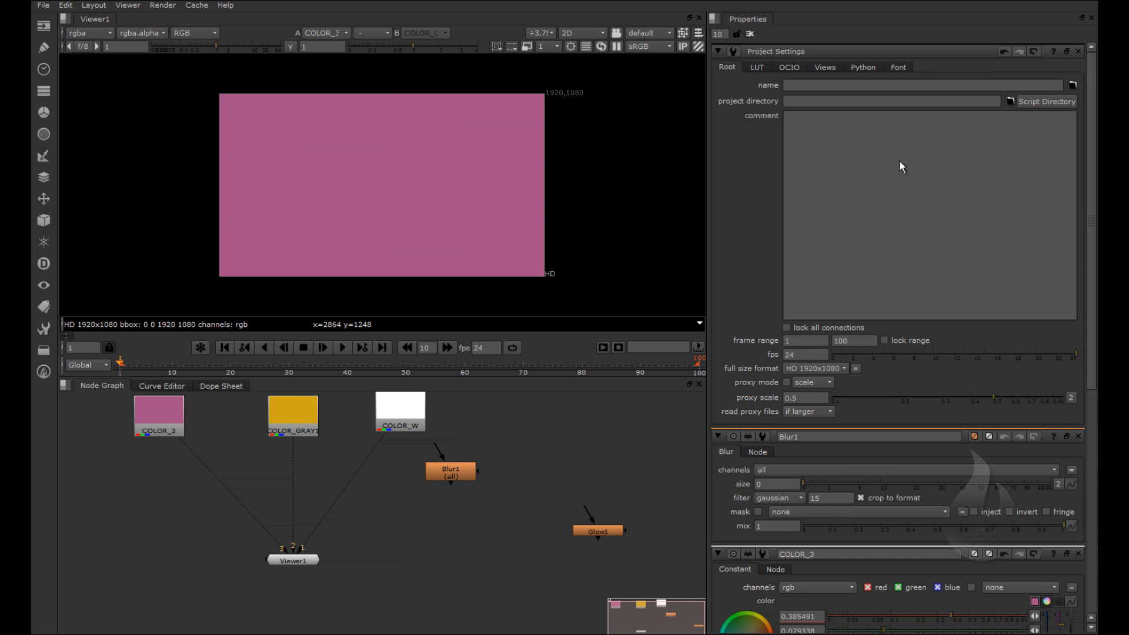
Examine the stacked project, Blur1, COLOR_3, COLOR_W and Glow1 settings, and return to the start of the stack
scroll(764, 263, "down", 6)
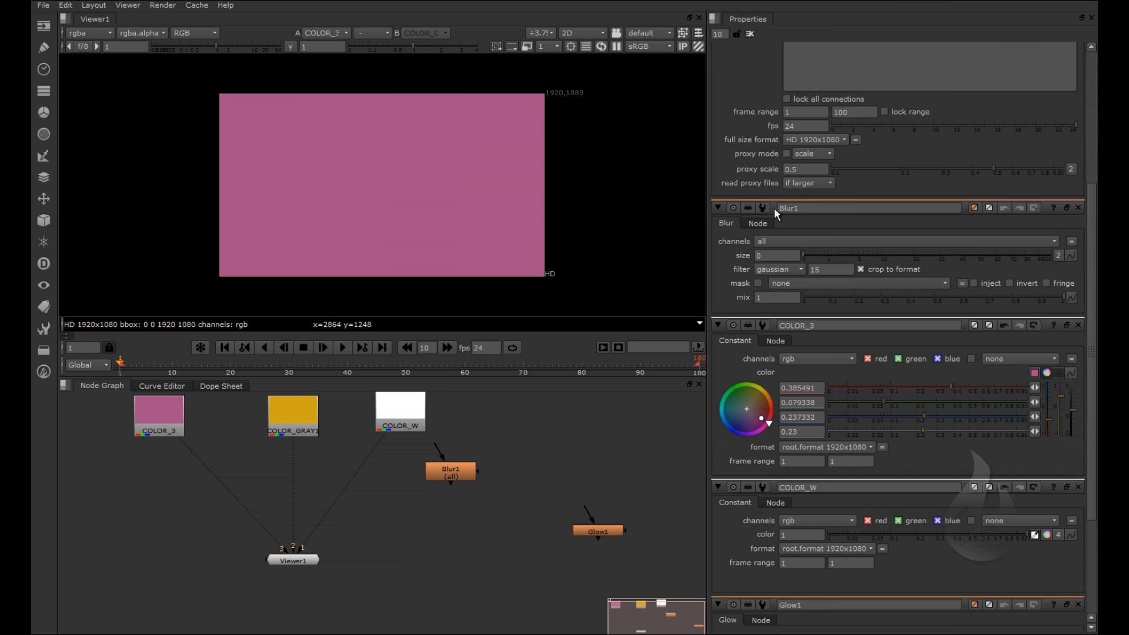
left_click(770, 189)
left_click(740, 188)
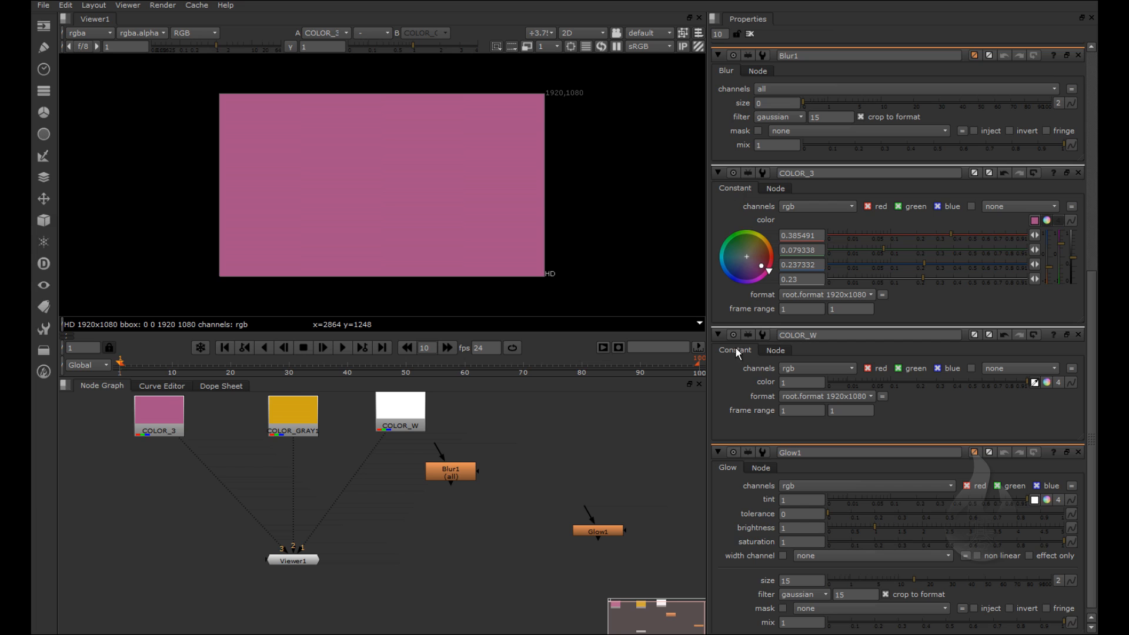
scroll(756, 341, "down", 1)
scroll(788, 396, "up", 6)
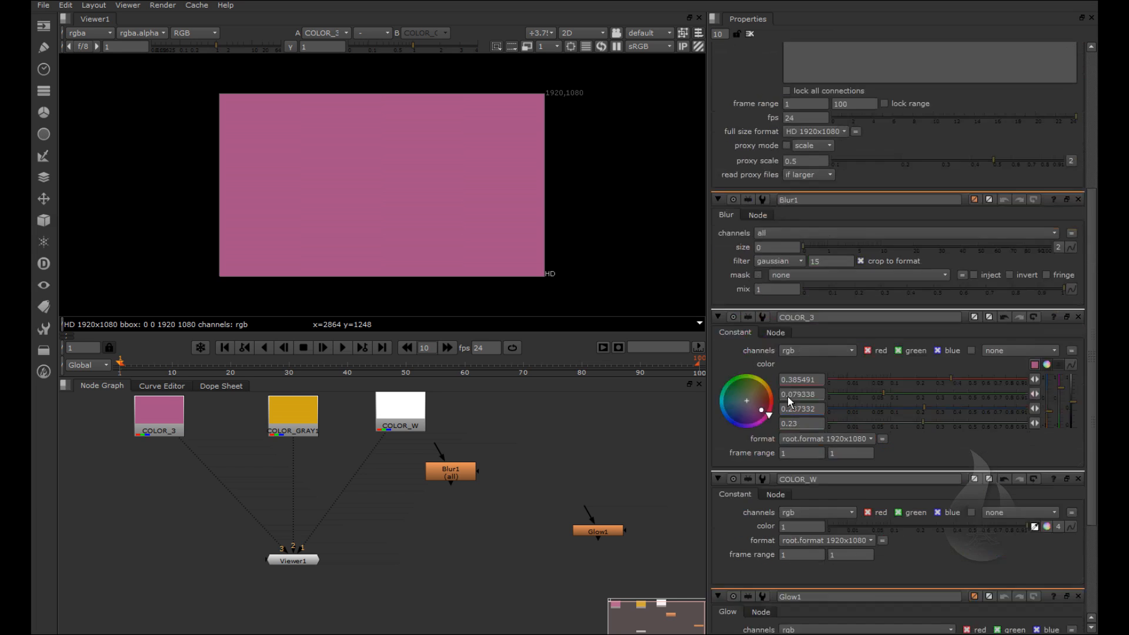
scroll(789, 392, "down", 2)
scroll(850, 268, "up", 2)
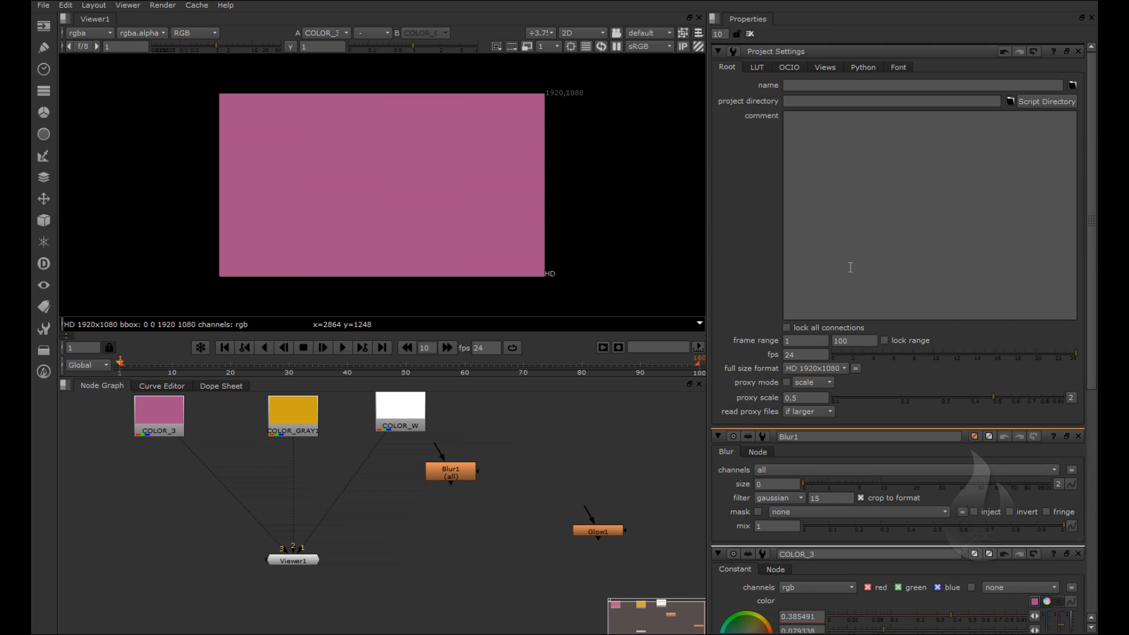
scroll(893, 122, "down", 4)
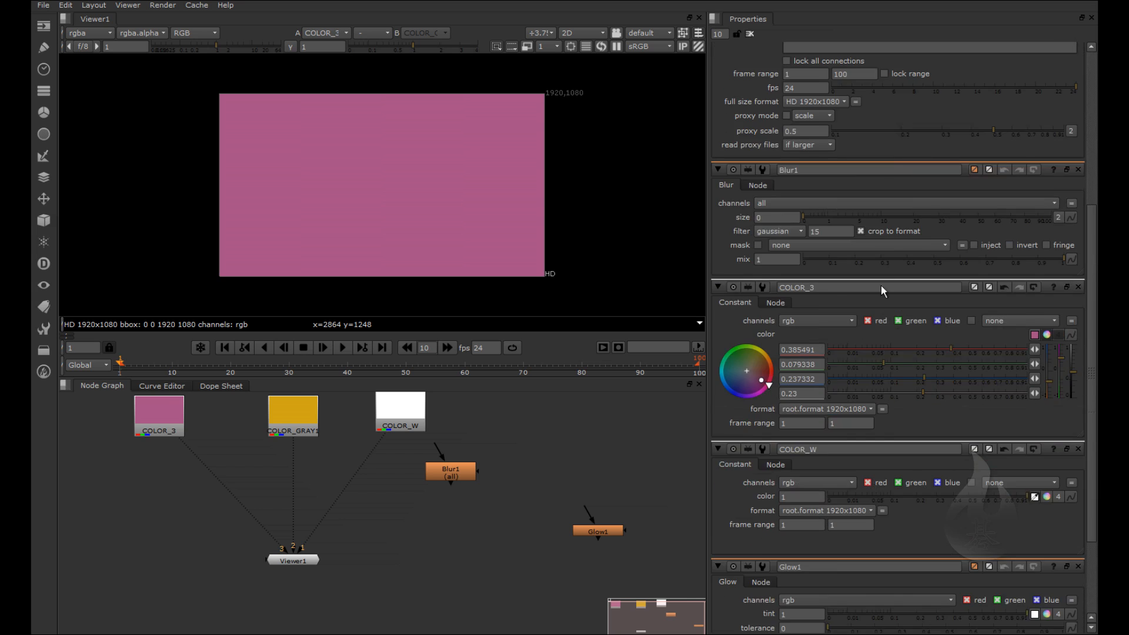
scroll(881, 284, "down", 3)
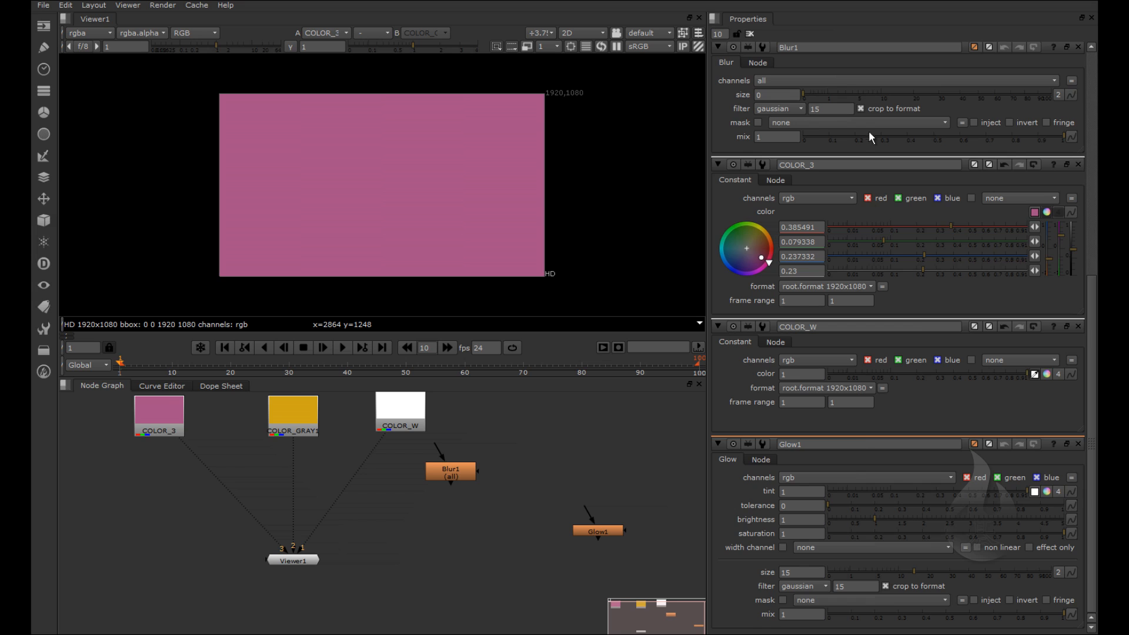
scroll(877, 491, "up", 3)
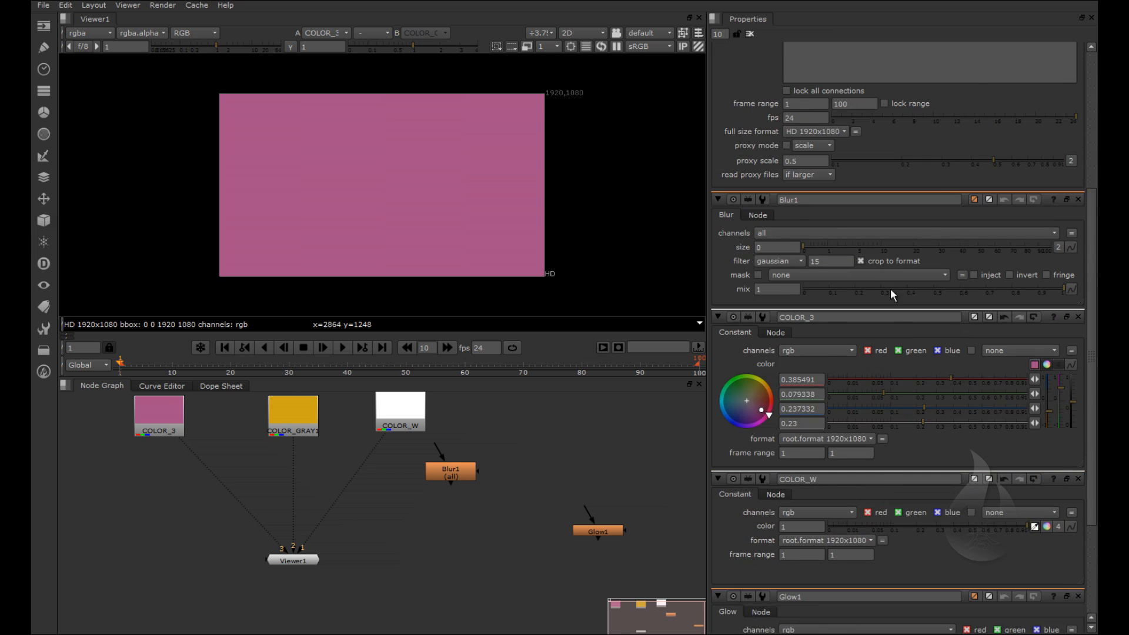
scroll(890, 288, "down", 3)
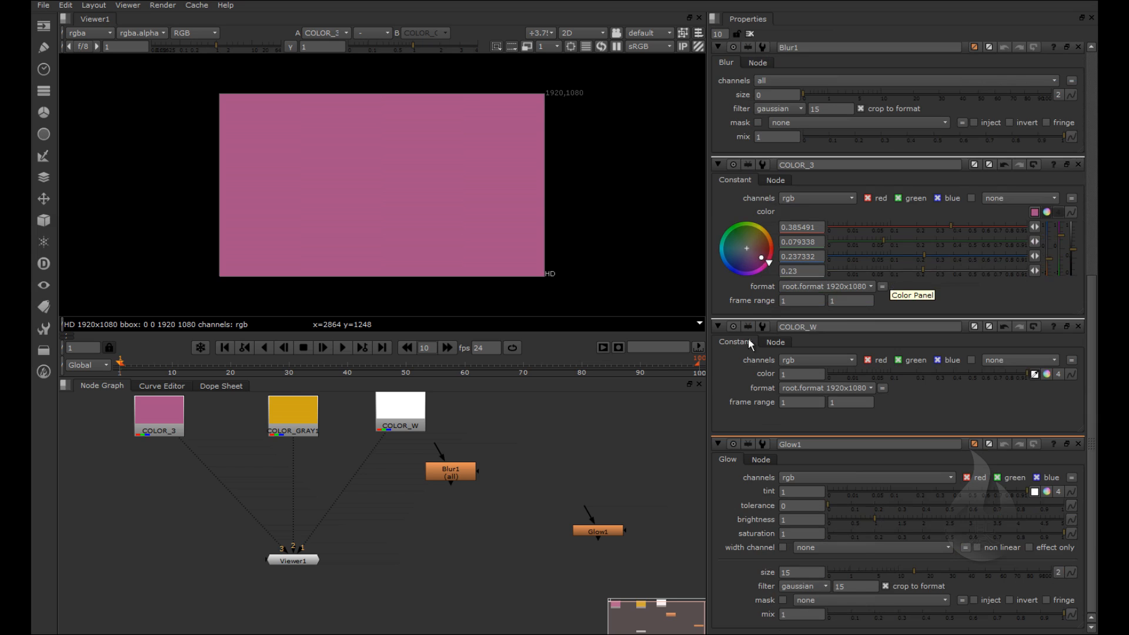
scroll(825, 317, "up", 4)
scroll(824, 317, "up", 3)
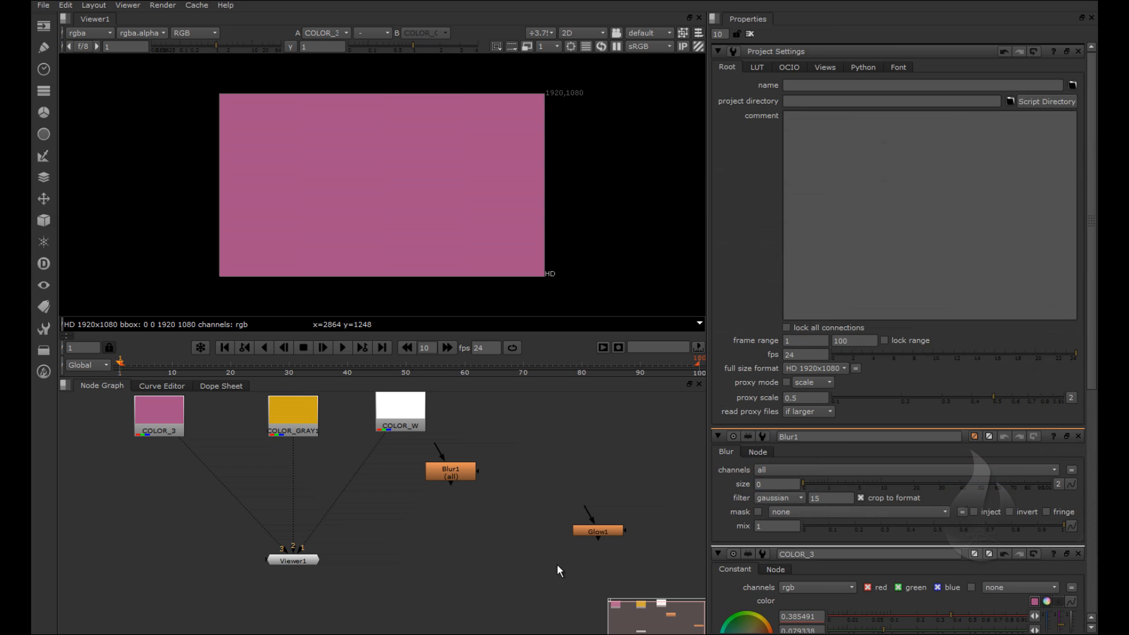
Bring the Glow1 node's properties to the front of the properties stack
left_click(602, 531)
double_click(602, 532)
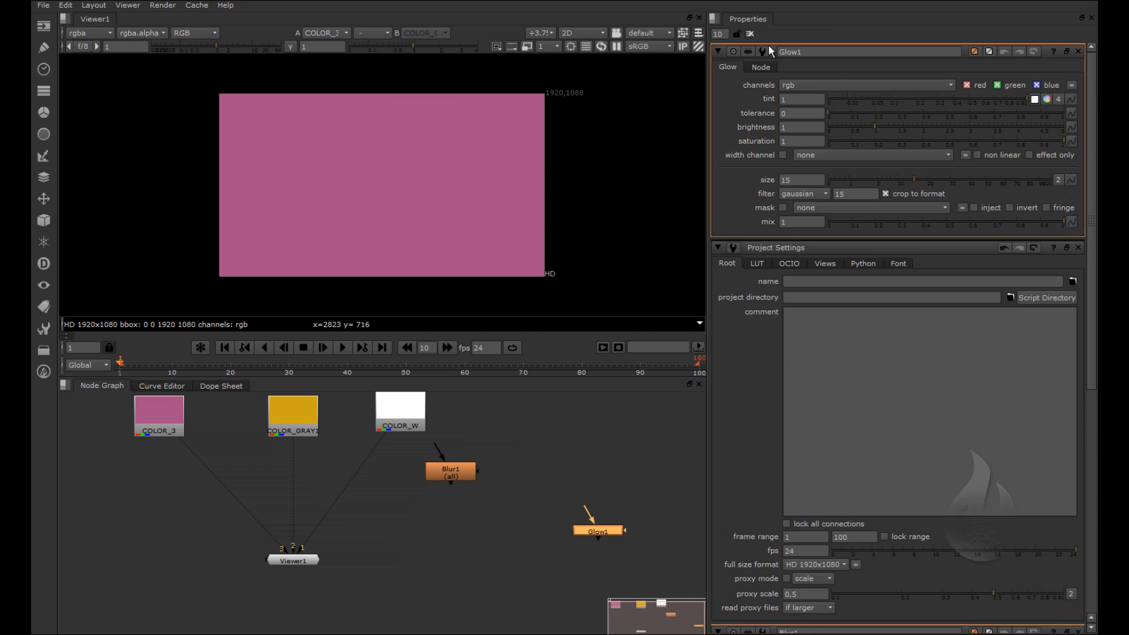
Move the COLOR_W node down beside Blur1 in the node graph and set its color value to 0.68
scroll(854, 333, "down", 5)
scroll(854, 333, "down", 1)
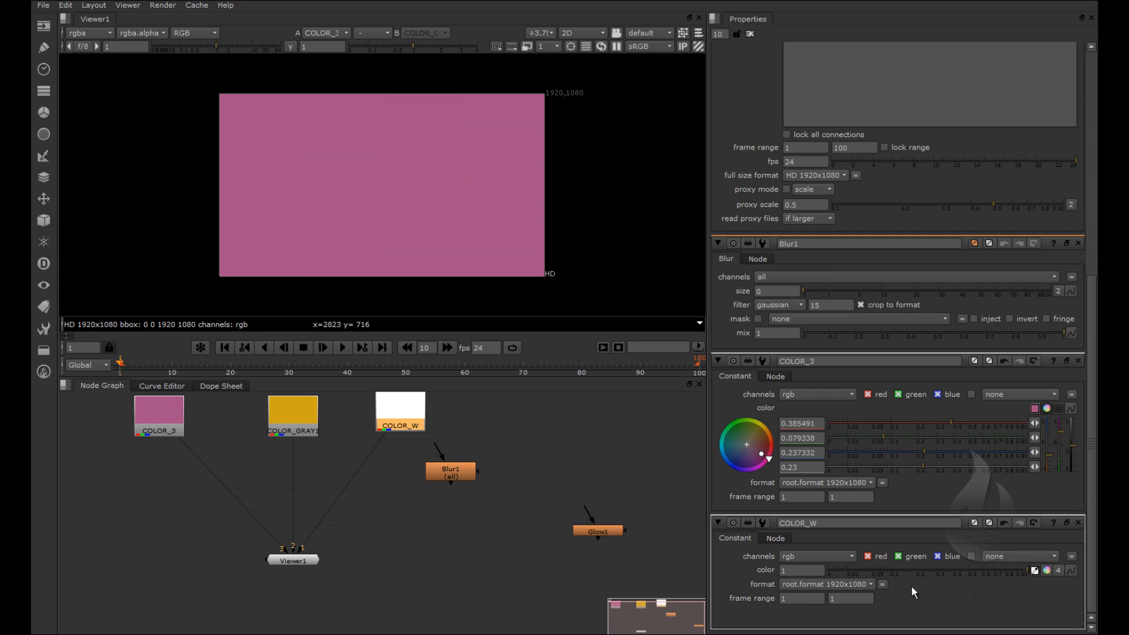
left_click_drag(398, 411, 385, 485)
left_click(848, 523)
mouse_move(991, 569)
left_mouse_down()
mouse_move(947, 573)
mouse_move(991, 576)
left_mouse_up()
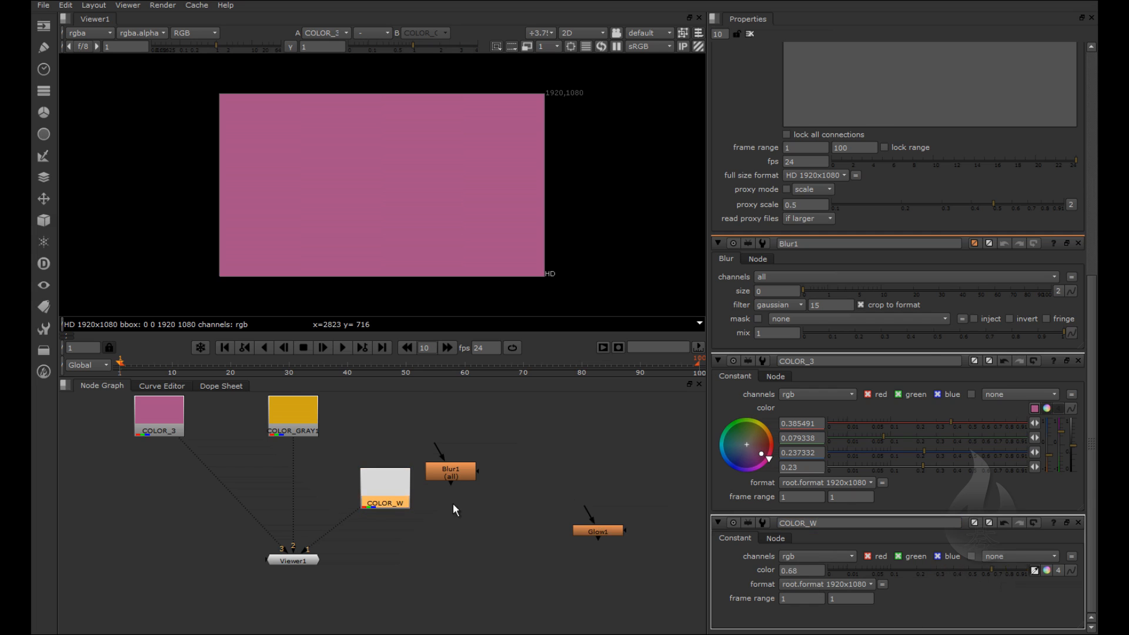
Bring COLOR_W's properties to the front of the stack, and resize the panes for wider Properties and a taller Viewer
double_click(380, 484)
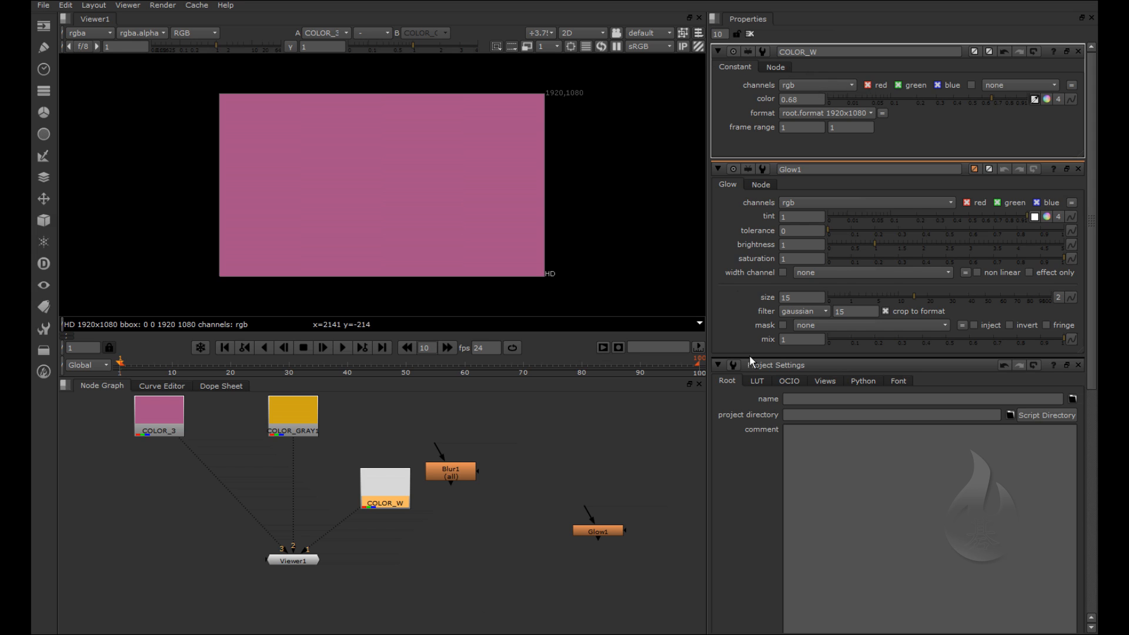
left_click_drag(708, 246, 682, 245)
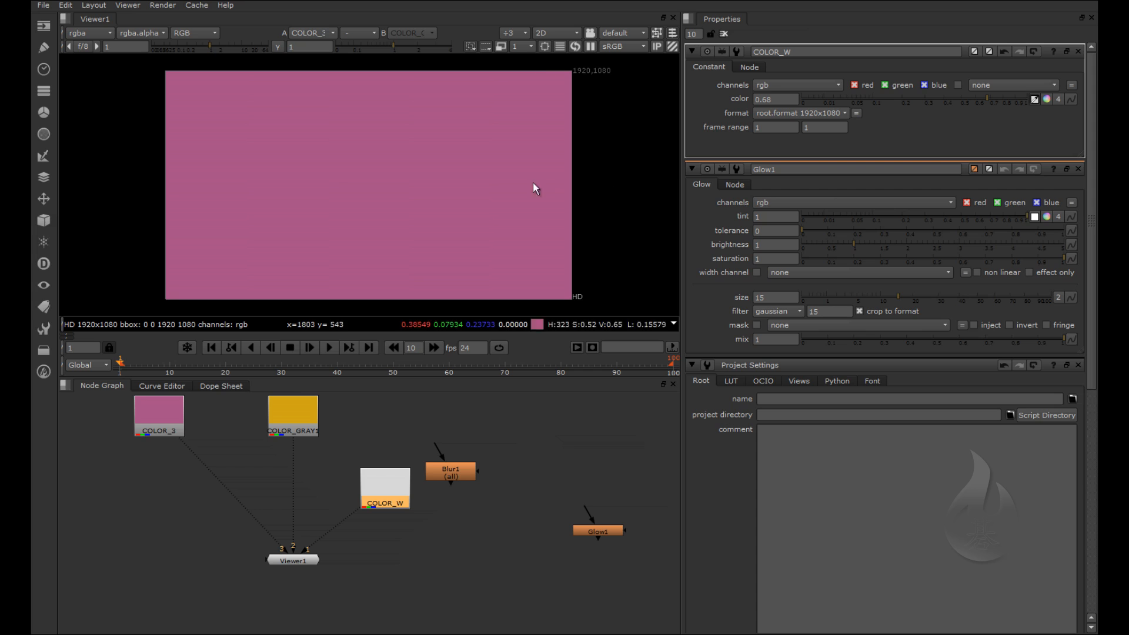
left_click_drag(483, 378, 491, 402)
Maximize the Viewer and the Node Graph one after the other, restoring the normal layout each time
key("space")
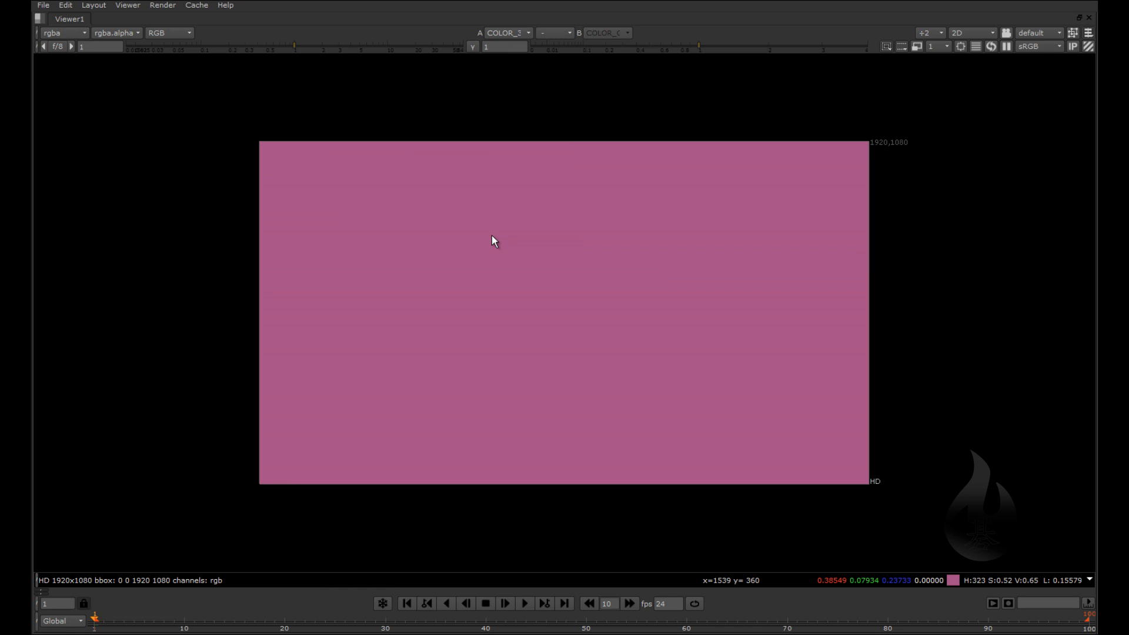
key("space")
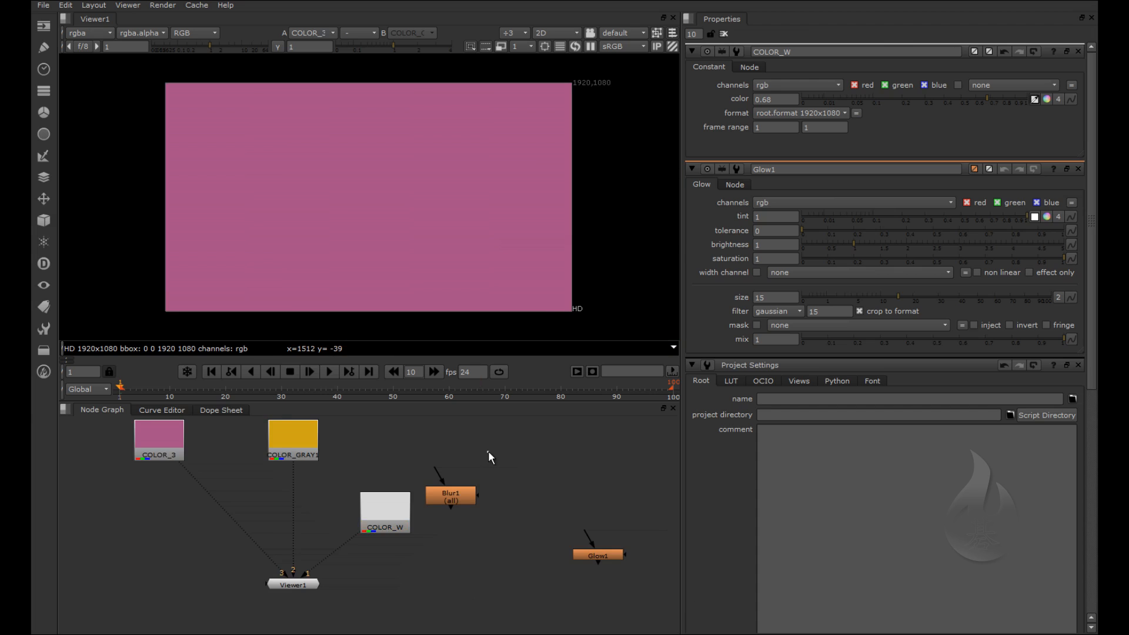
key("space")
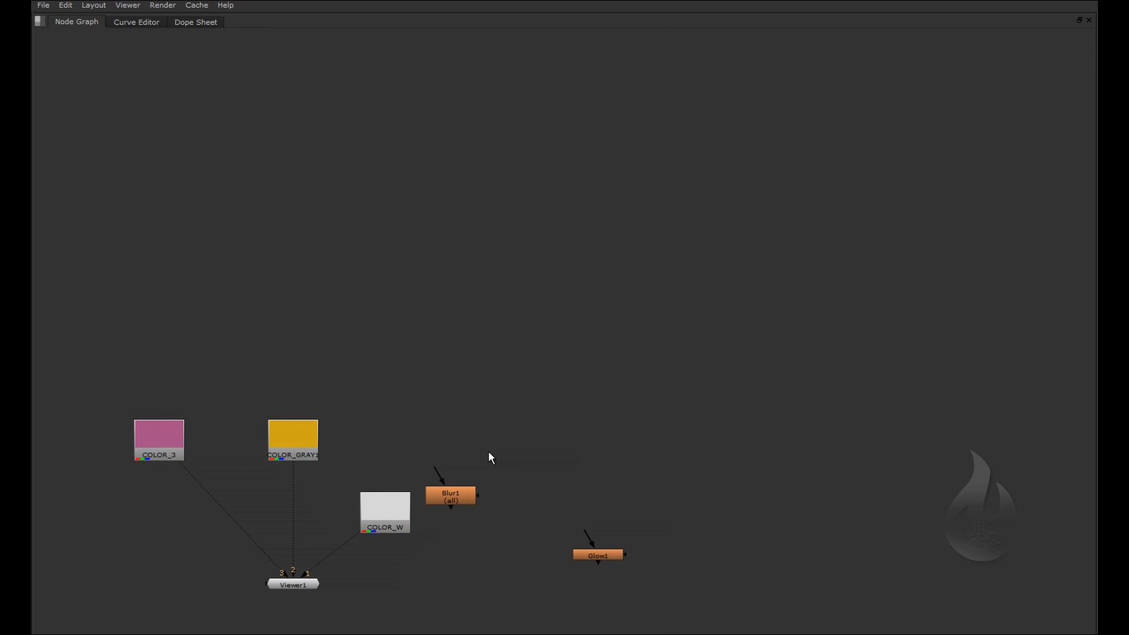
key("space")
Set COLOR_W's color value to 0.23 and maximize the Properties pane
key("space")
key("space")
left_click(909, 99)
key("space")
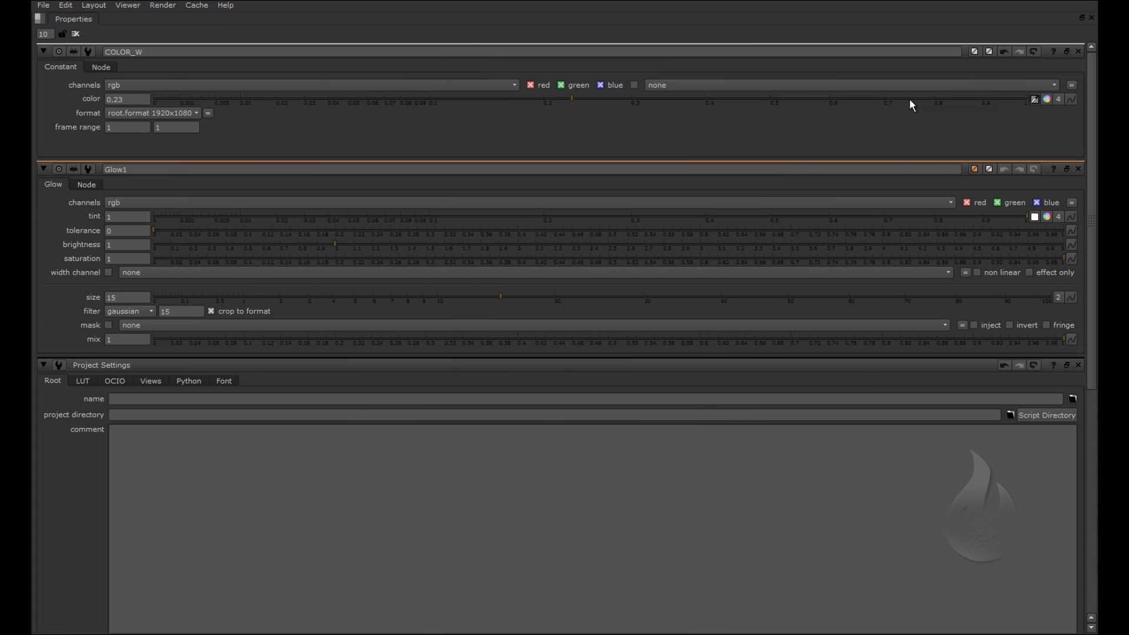
Restore the normal layout from the maximized Properties pane and make the Node Graph pane taller
key("space")
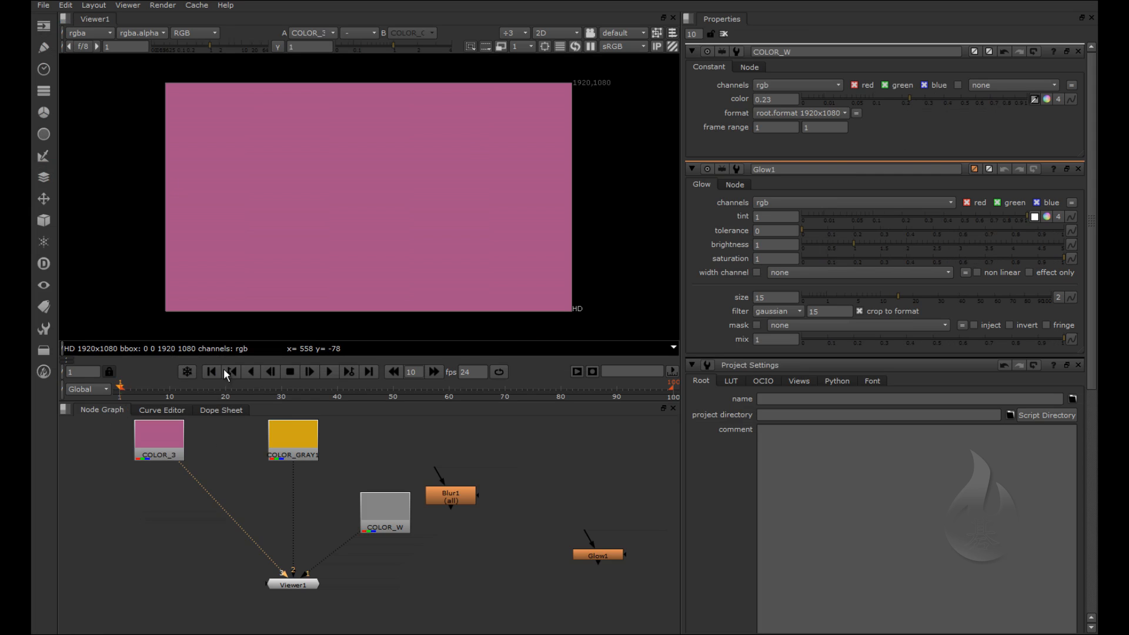
left_click_drag(223, 402, 224, 343)
scroll(94, 376, "up", 2)
scroll(94, 380, "up", 1)
scroll(124, 374, "down", 2)
Look at the Curve Editor and the Dope Sheet, ending back in the Node Graph
left_click(154, 351)
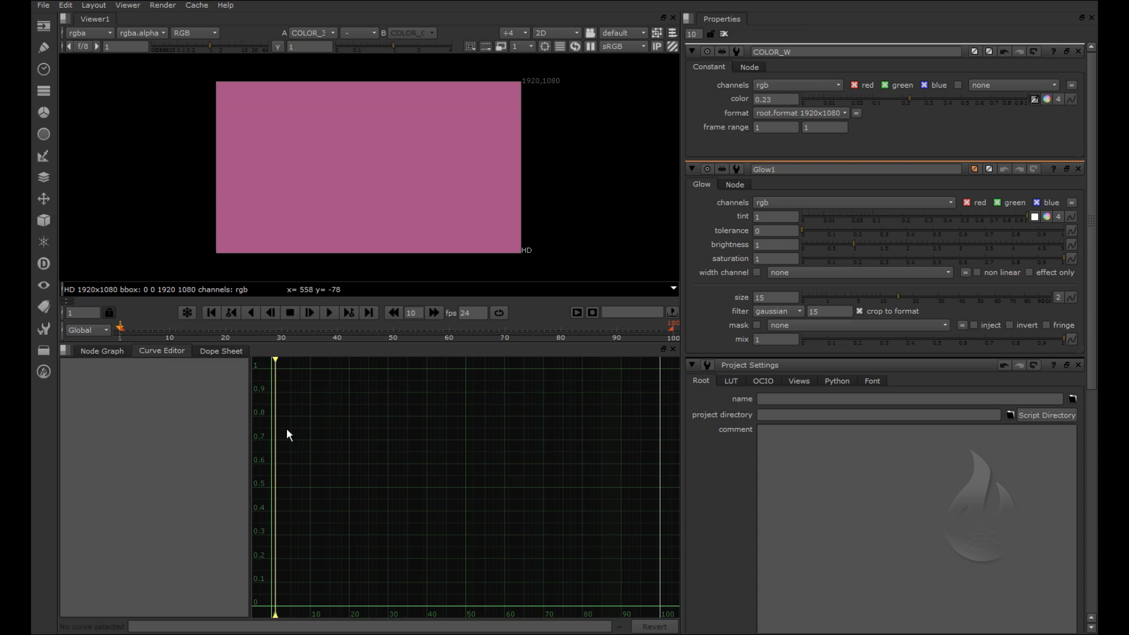
left_click(224, 351)
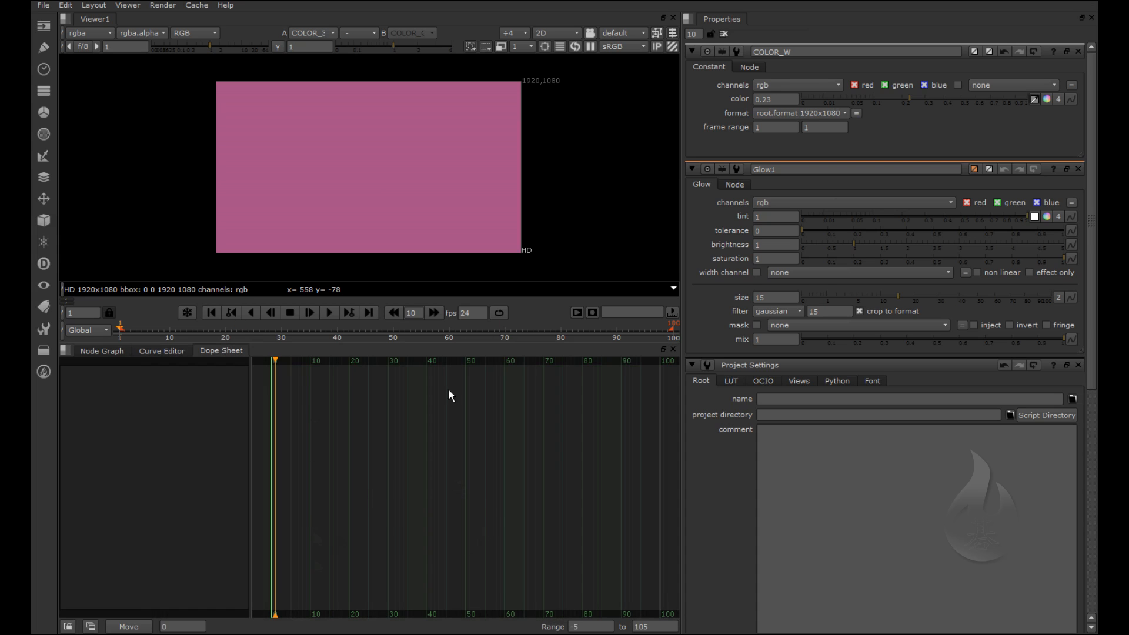
left_click(91, 351)
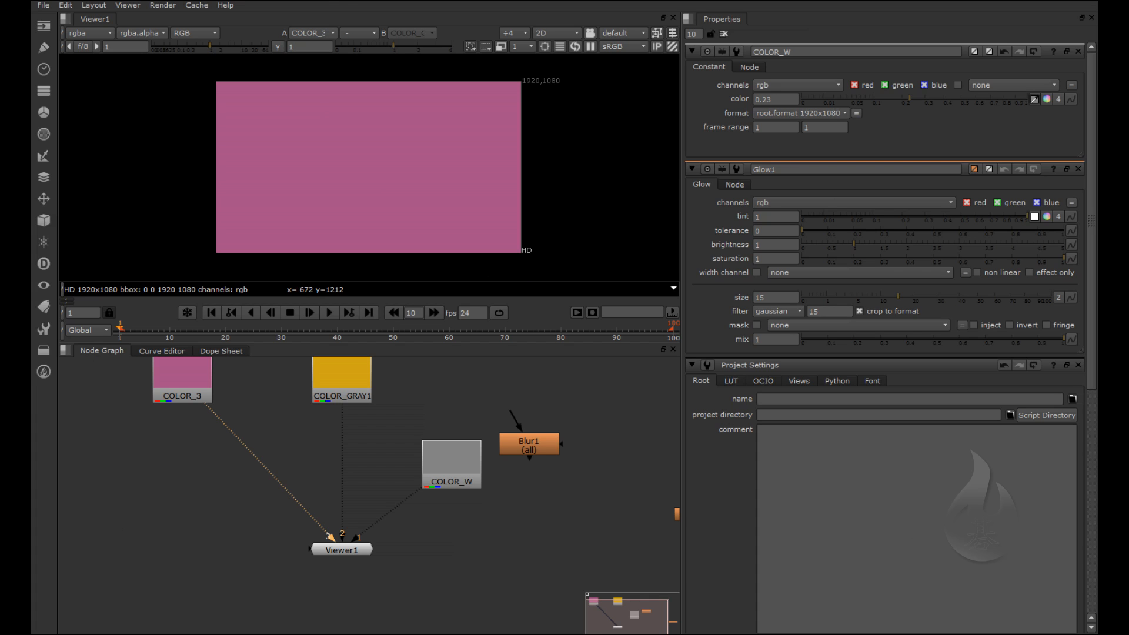
Restore Layout 2 and bring the whole node tree into view in the enlarged Node Graph
left_click(85, 7)
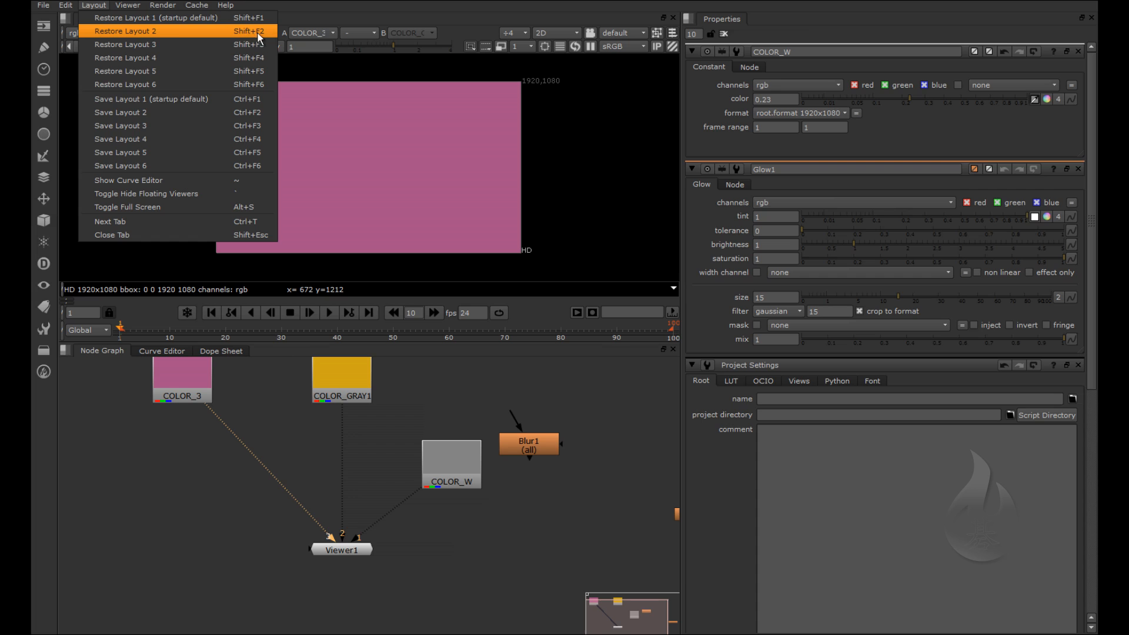
left_click(164, 33)
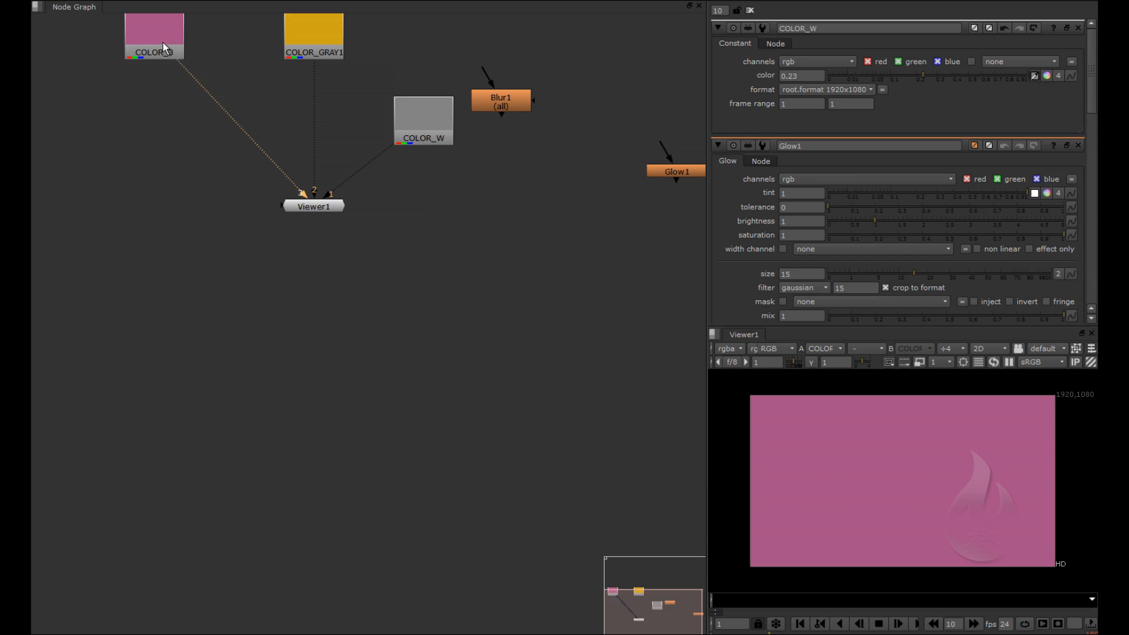
middle_click_drag(501, 224, 486, 440)
scroll(401, 342, "down", 3)
scroll(537, 382, "up", 2)
scroll(673, 386, "down", 1)
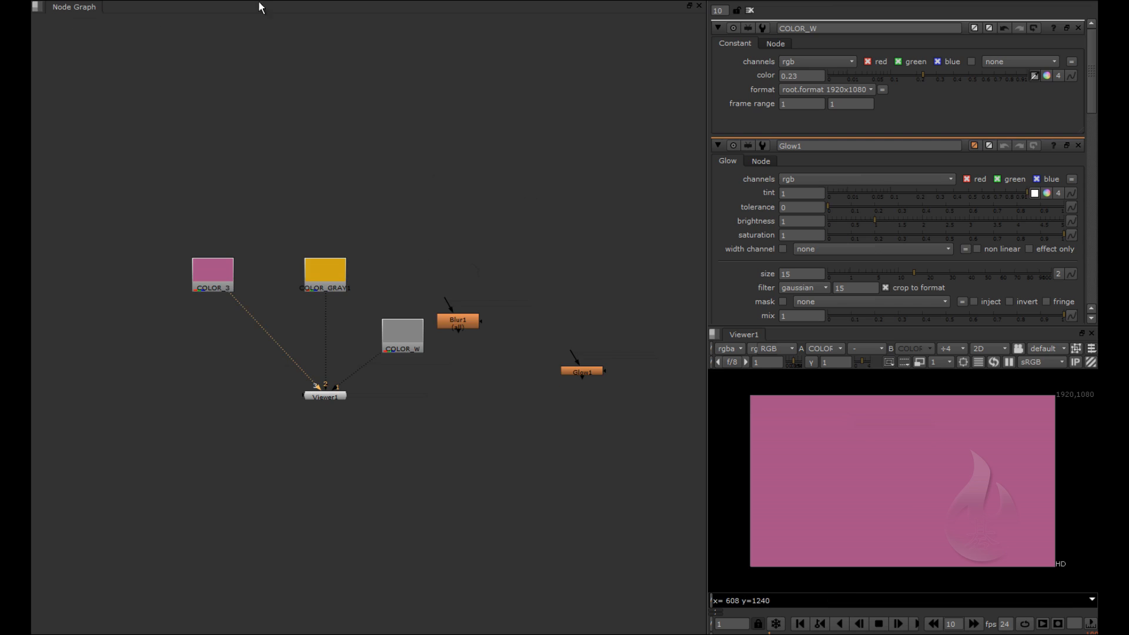
middle_click_drag(165, 209, 167, 284)
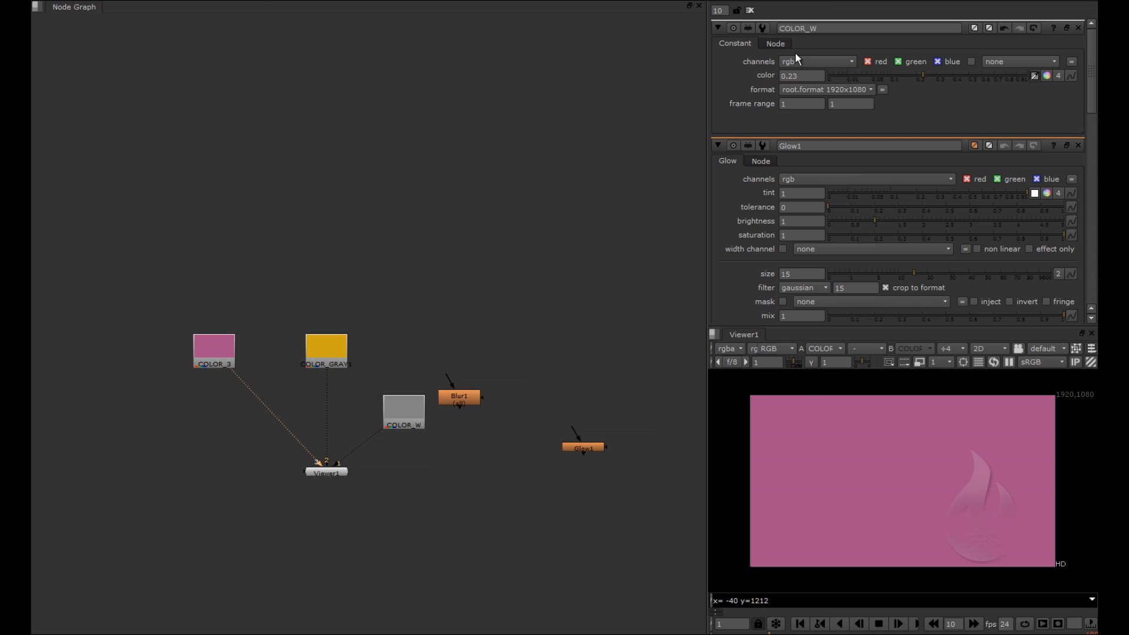
Restore Layout 3 and frame the nodes in its smaller Node Graph
right_click(97, 5)
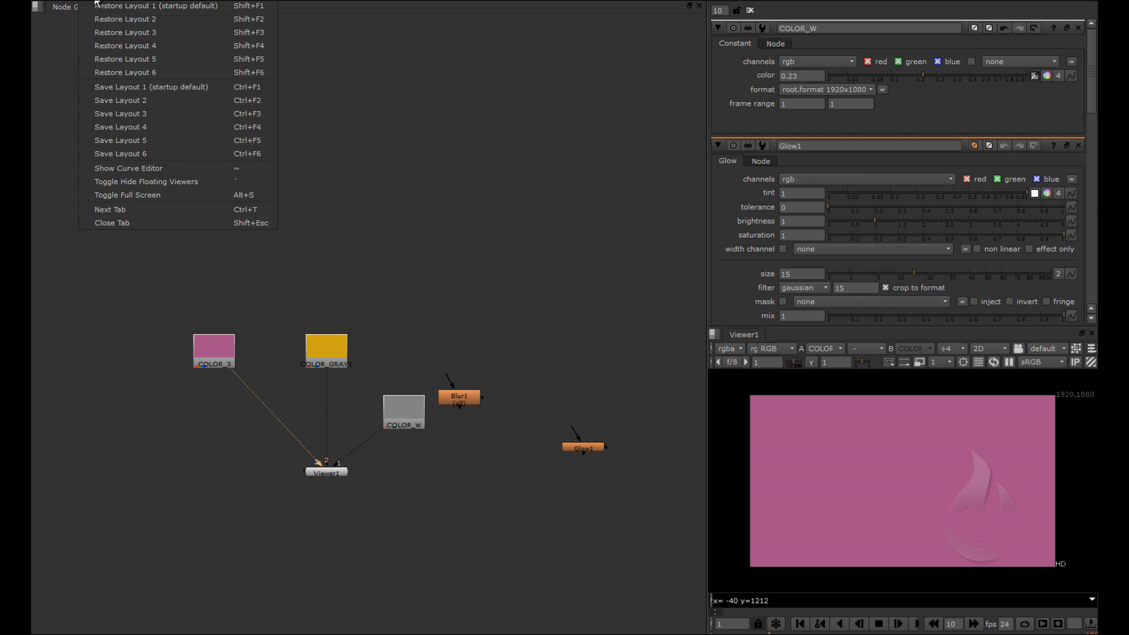
left_click(141, 33)
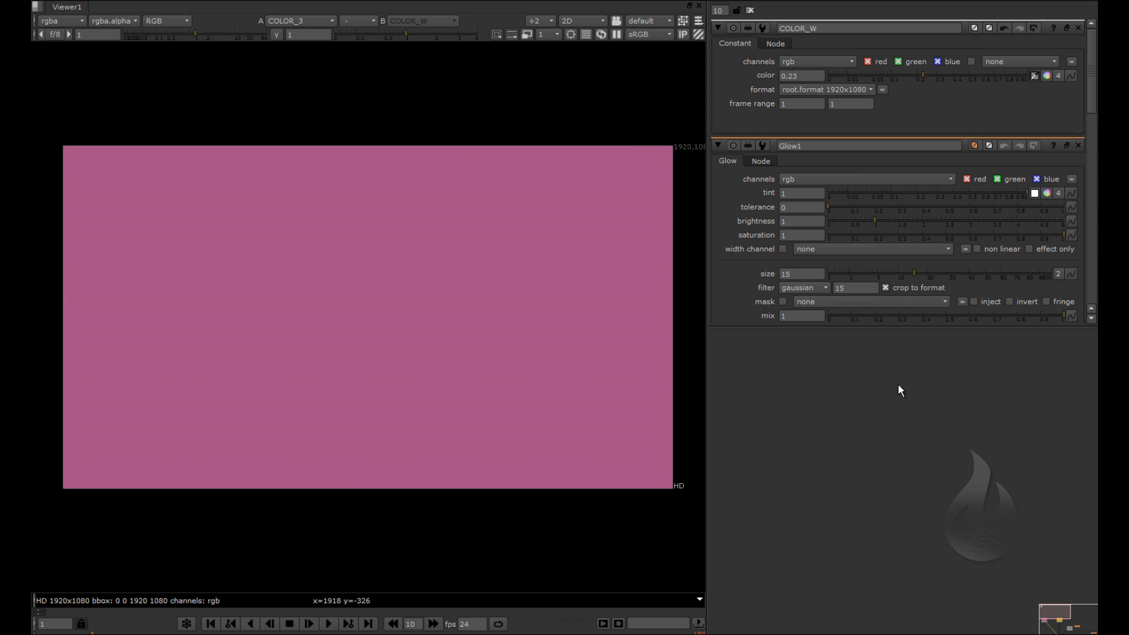
key("f")
scroll(873, 482, "up", 4)
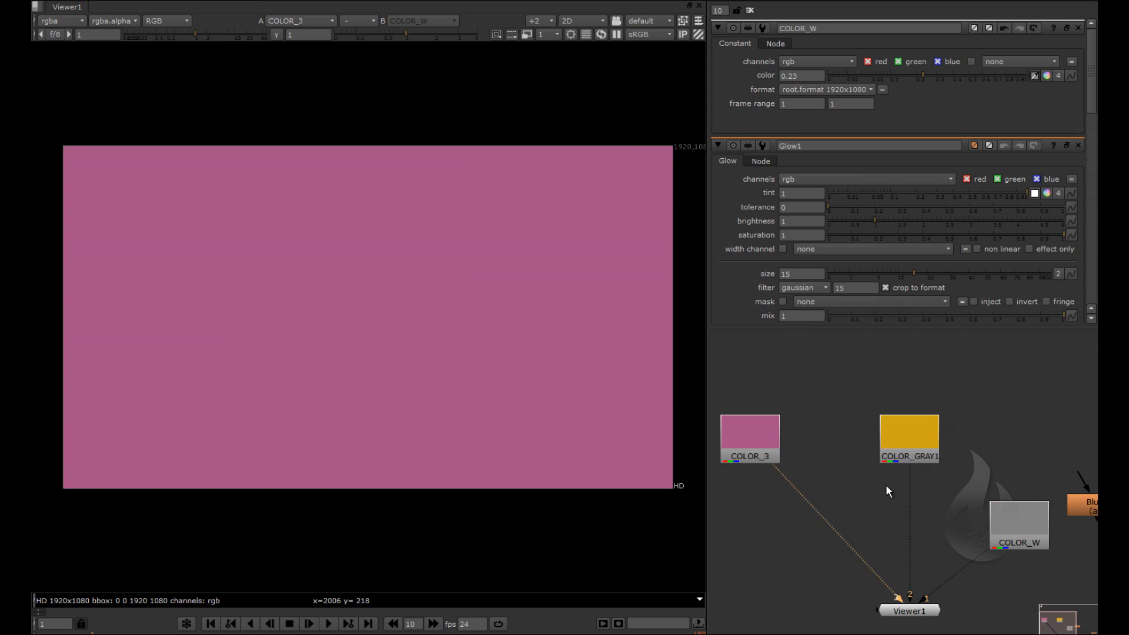
left_click_drag(1071, 628, 1065, 627)
scroll(883, 494, "down", 2)
Restore Layout 4, open Blur1's properties as a floating window and close it
right_click(79, 4)
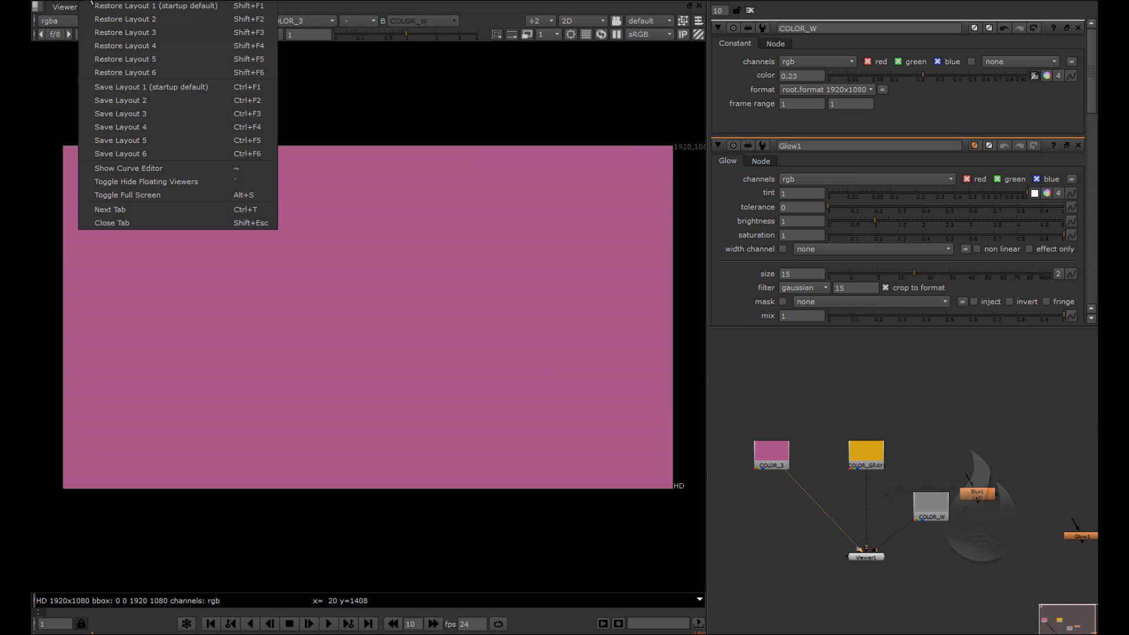
left_click(172, 44)
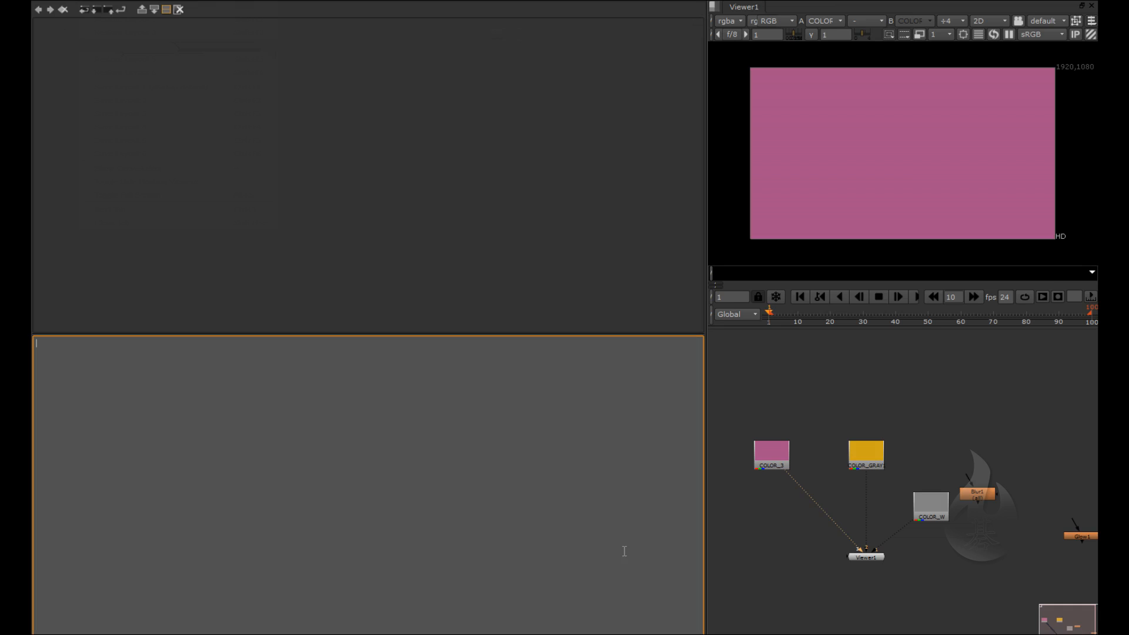
double_click(977, 494)
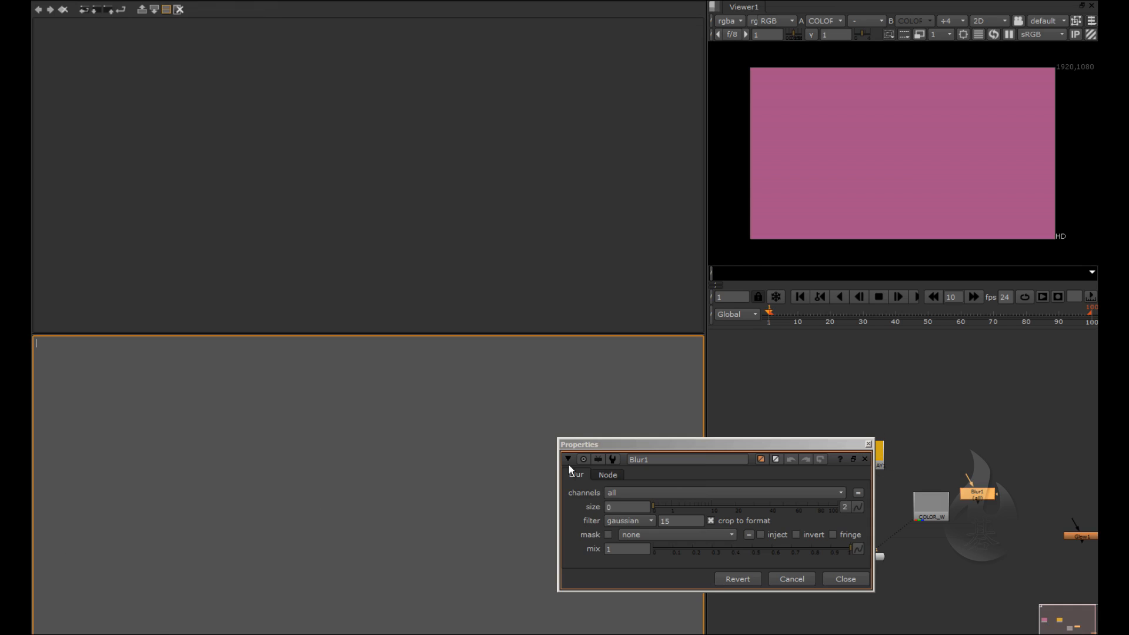
left_click(868, 444)
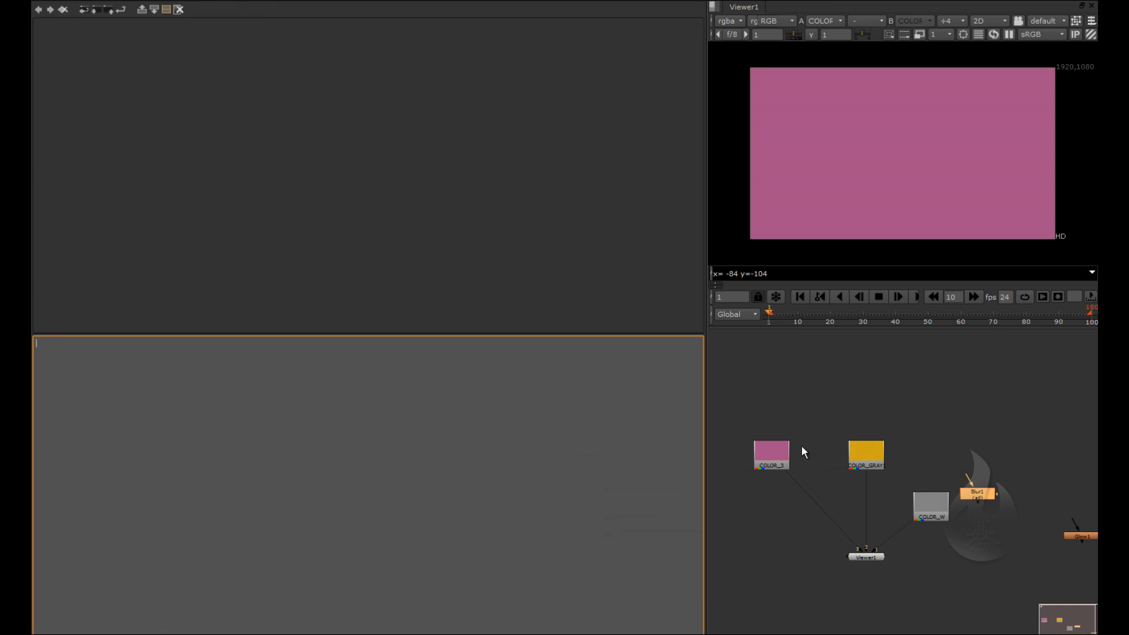
Restore Layout 6 and move its floating Viewer window away from the node tree
left_click(100, 6)
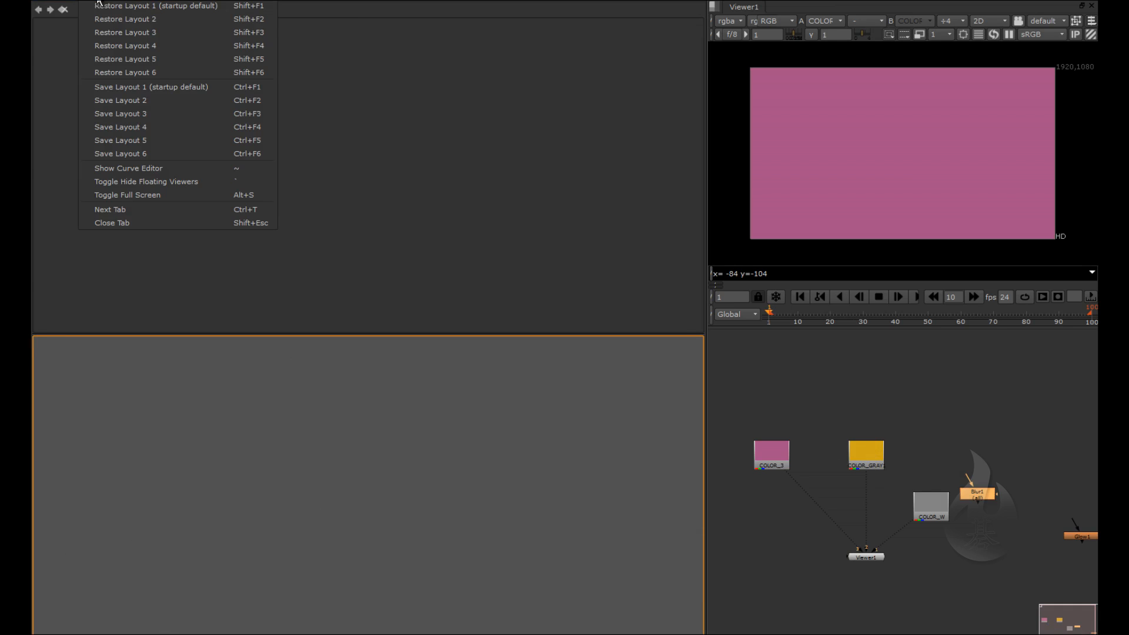
left_click(171, 73)
left_click_drag(722, 245, 615, 53)
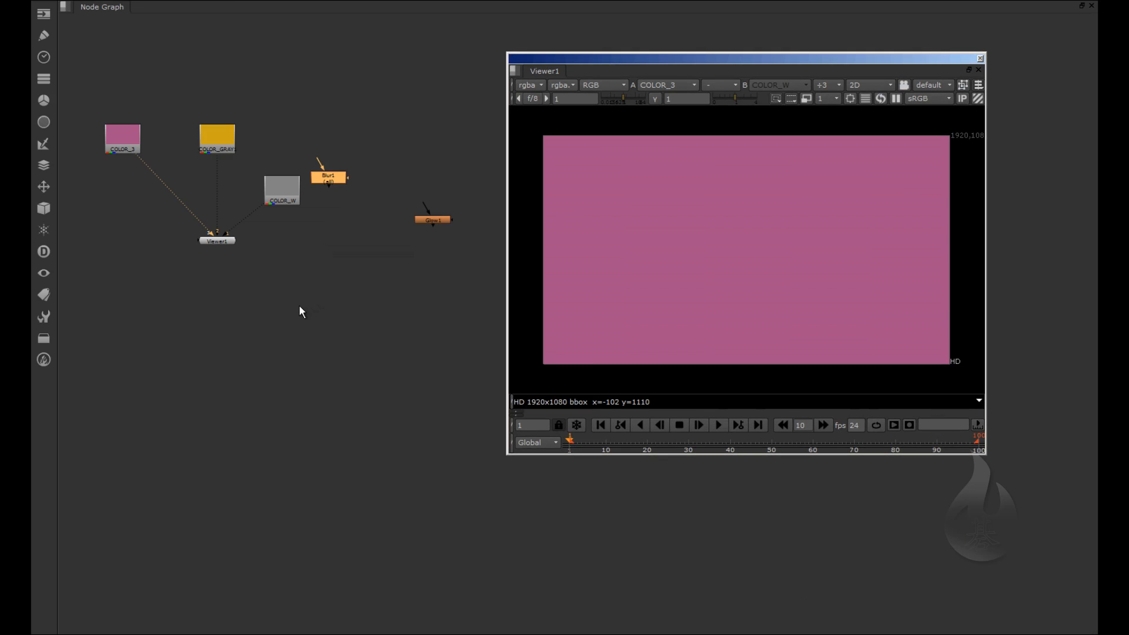
middle_click_drag(232, 357, 324, 465)
scroll(185, 372, "up", 3)
middle_click_drag(262, 368, 187, 497)
middle_click_drag(152, 403, 236, 434)
Reposition the floating Viewer over the empty area beside the nodes, keeping the color nodes and Blur1 uncovered
left_click_drag(587, 57, 908, 58)
middle_click_drag(817, 231, 730, 187)
scroll(453, 229, "down", 2)
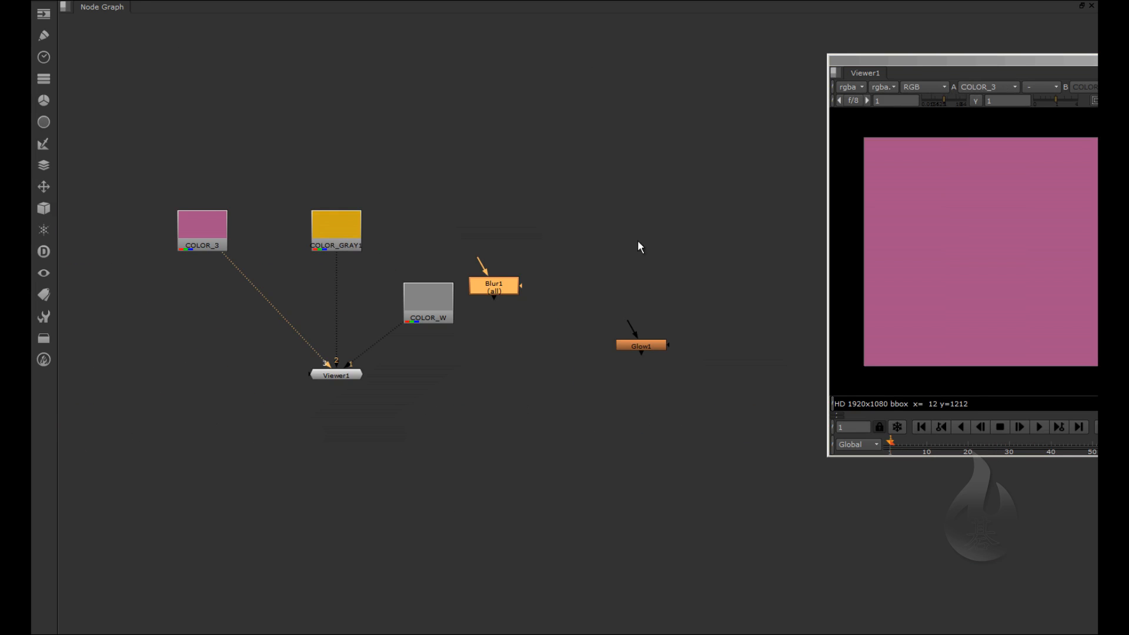
middle_click_drag(637, 241, 560, 213)
left_click_drag(930, 63, 709, 29)
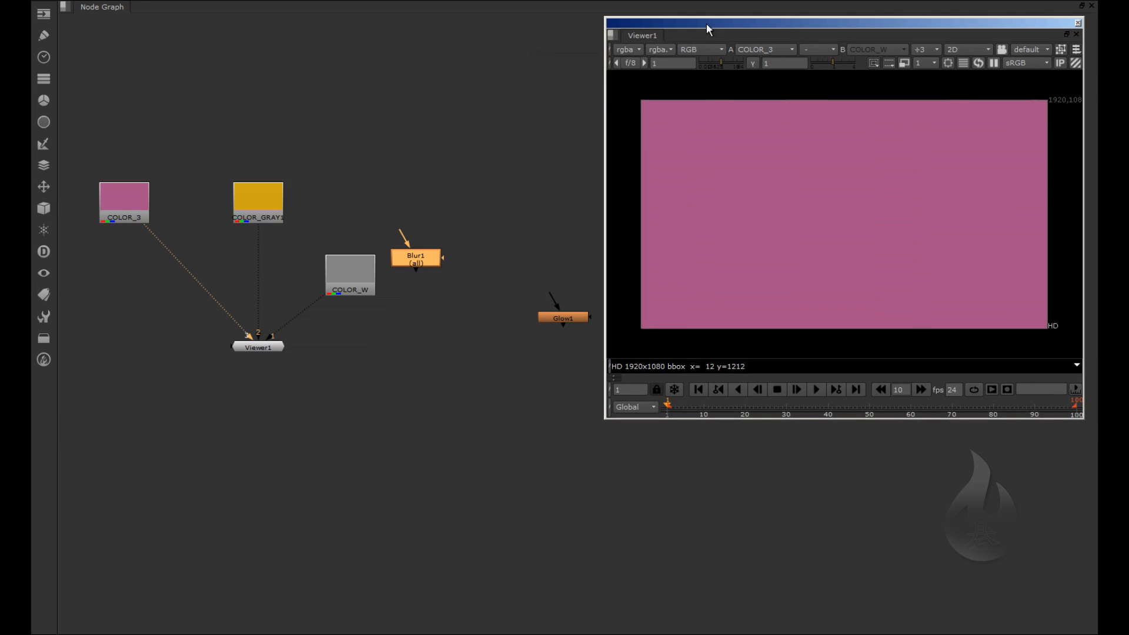
left_click_drag(786, 30, 743, 35)
left_click_drag(588, 30, 550, 36)
middle_click_drag(200, 396, 210, 466)
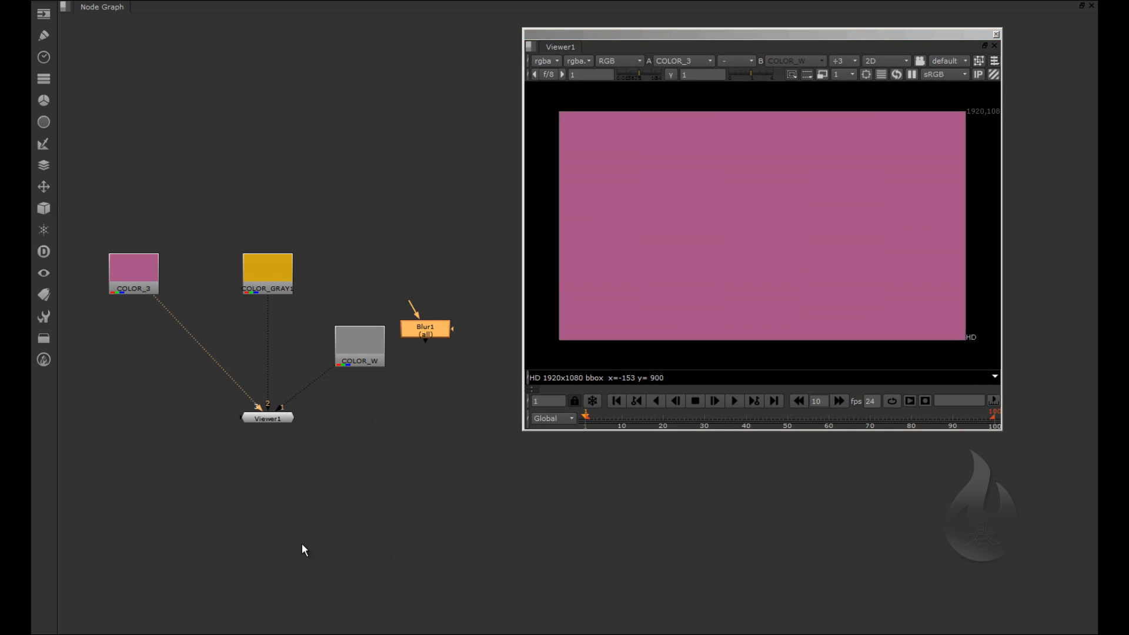
Open COLOR_GRAY1's floating properties above the nodes and change its color to red 0.644335, green 0.35349 and blue 0.022645
left_click(261, 280)
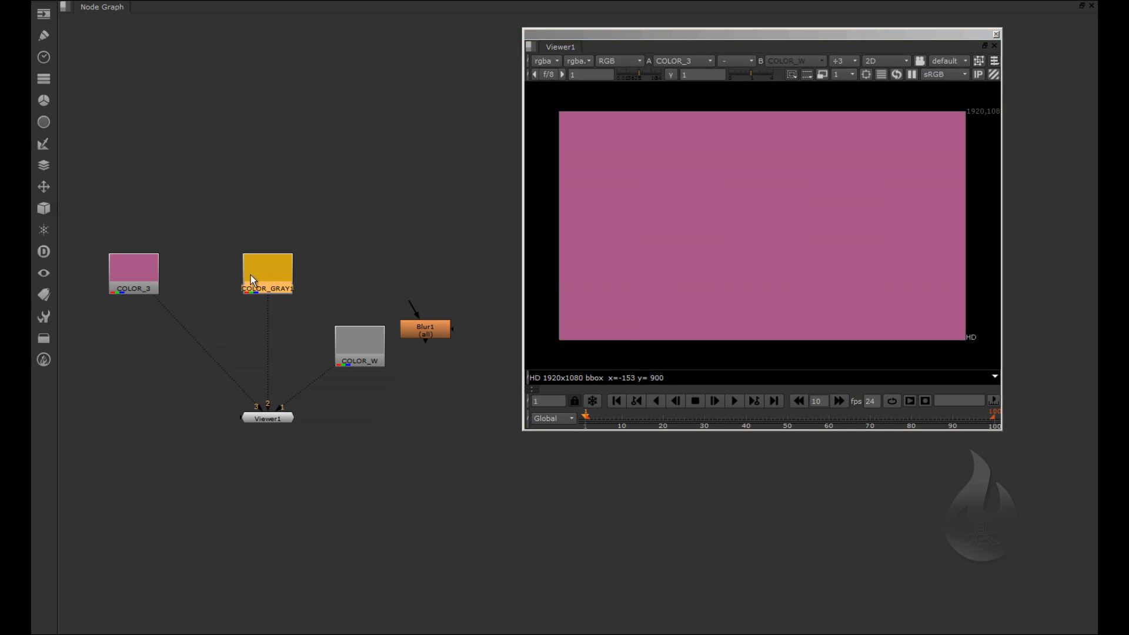
double_click(259, 281)
left_click_drag(432, 204, 231, 48)
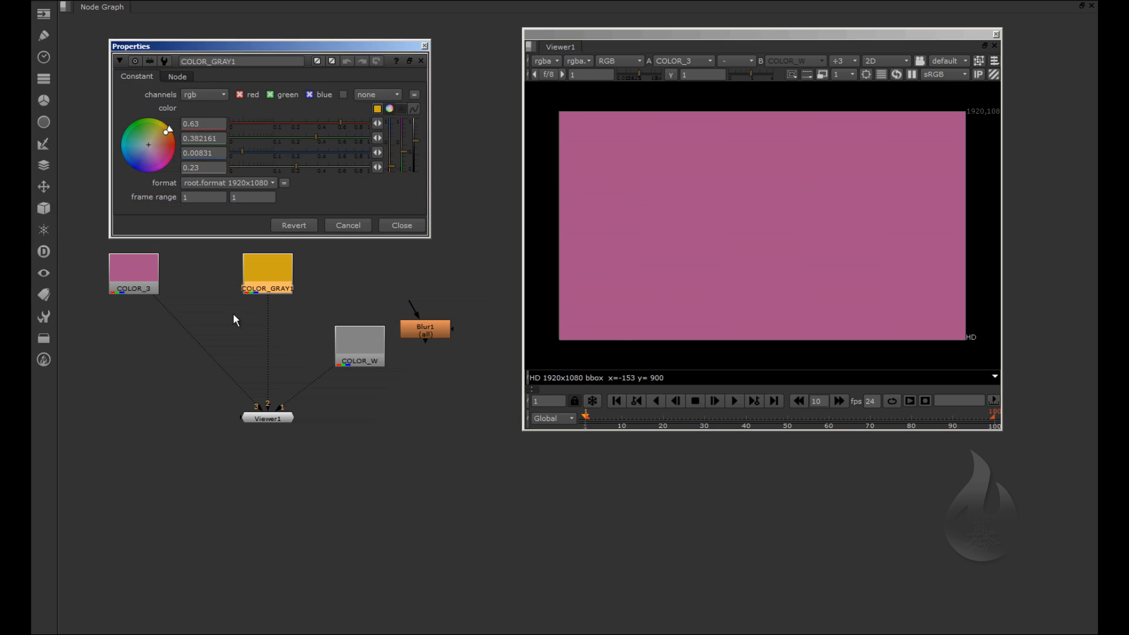
mouse_move(402, 153)
left_mouse_down()
mouse_move(403, 136)
mouse_move(398, 147)
left_mouse_up()
Open COLOR_W's properties, move the floating panel below the nodes, set its color to 0.215 and close the panel
left_click(362, 363)
double_click(362, 362)
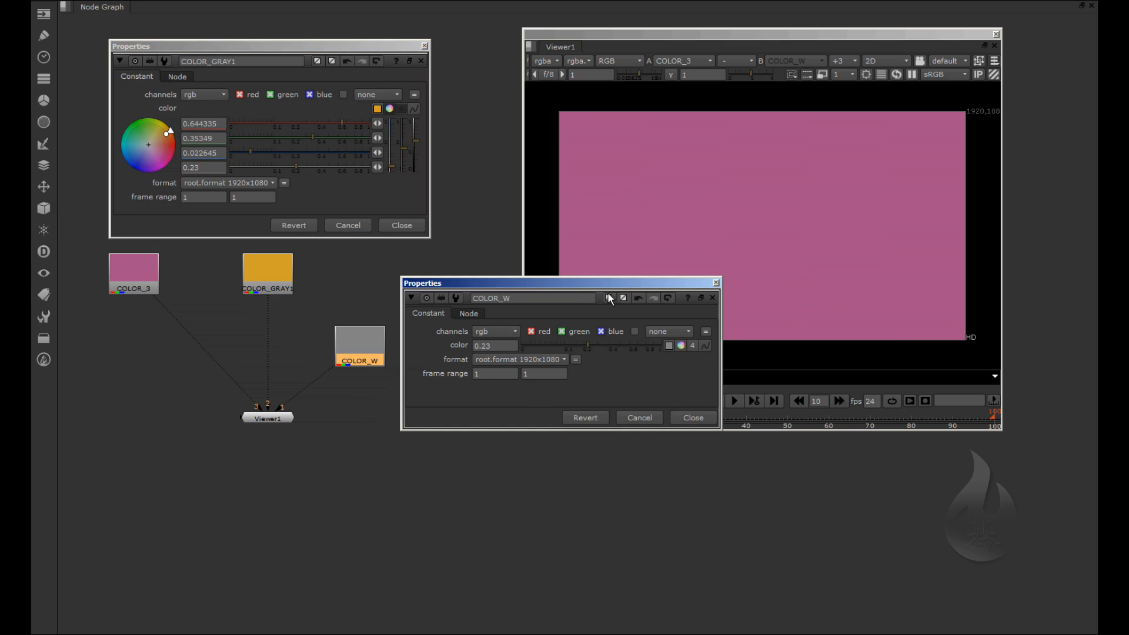
left_click_drag(611, 284, 278, 438)
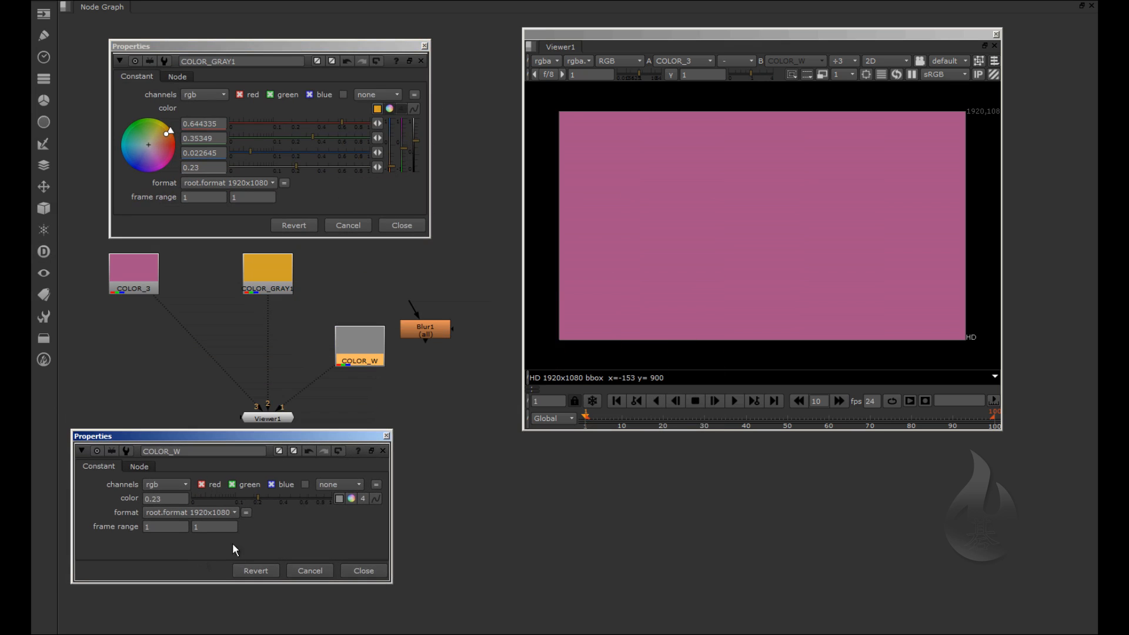
mouse_move(241, 500)
left_mouse_down()
mouse_move(230, 500)
mouse_move(256, 499)
left_mouse_up()
left_click(387, 436)
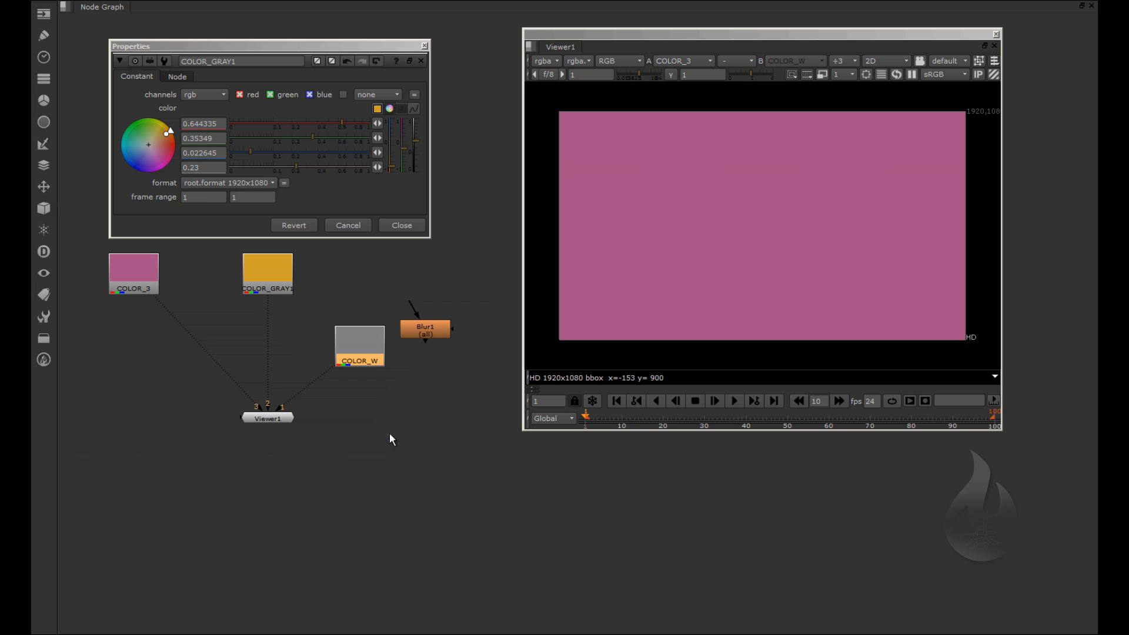
Open the floating properties of COLOR_3 and Blur1 and arrange both panels below COLOR_GRAY1's panel
middle_click_drag(337, 314, 335, 388)
scroll(267, 377, "up", 3)
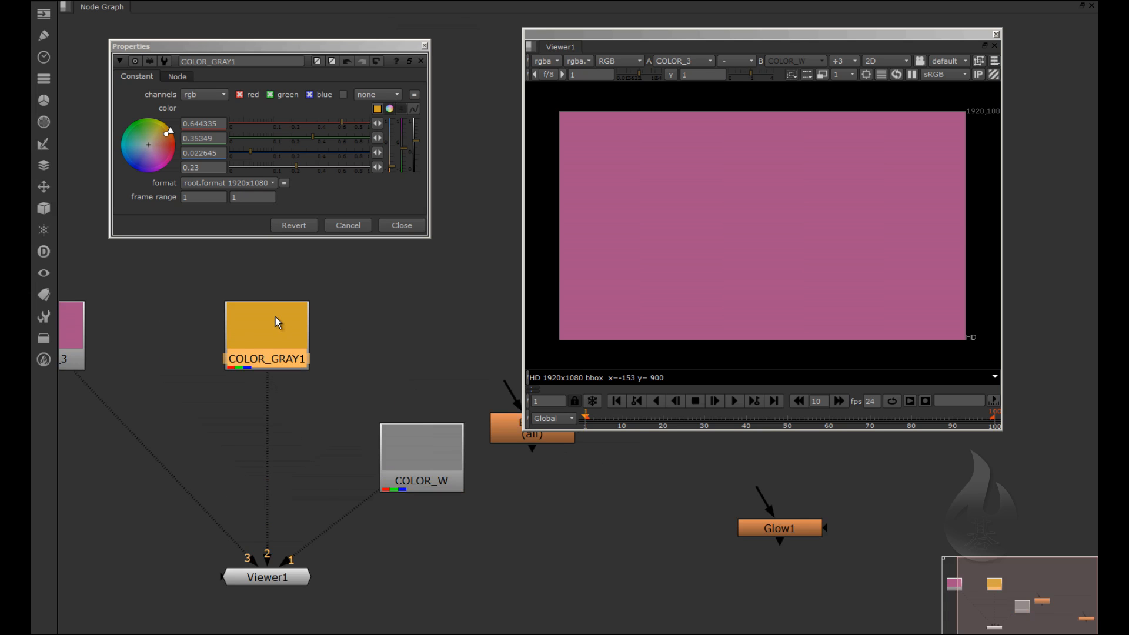
middle_click_drag(244, 367, 507, 370)
double_click(301, 343)
left_click_drag(511, 247, 200, 376)
double_click(812, 439)
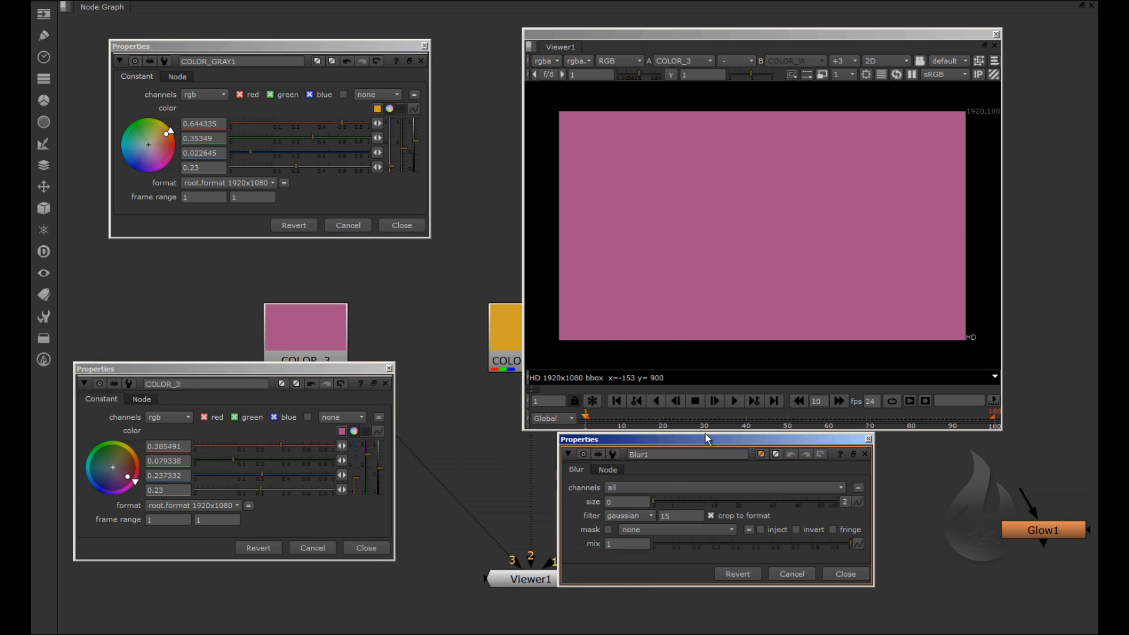
left_click_drag(705, 431, 440, 323)
left_click_drag(410, 287, 321, 247)
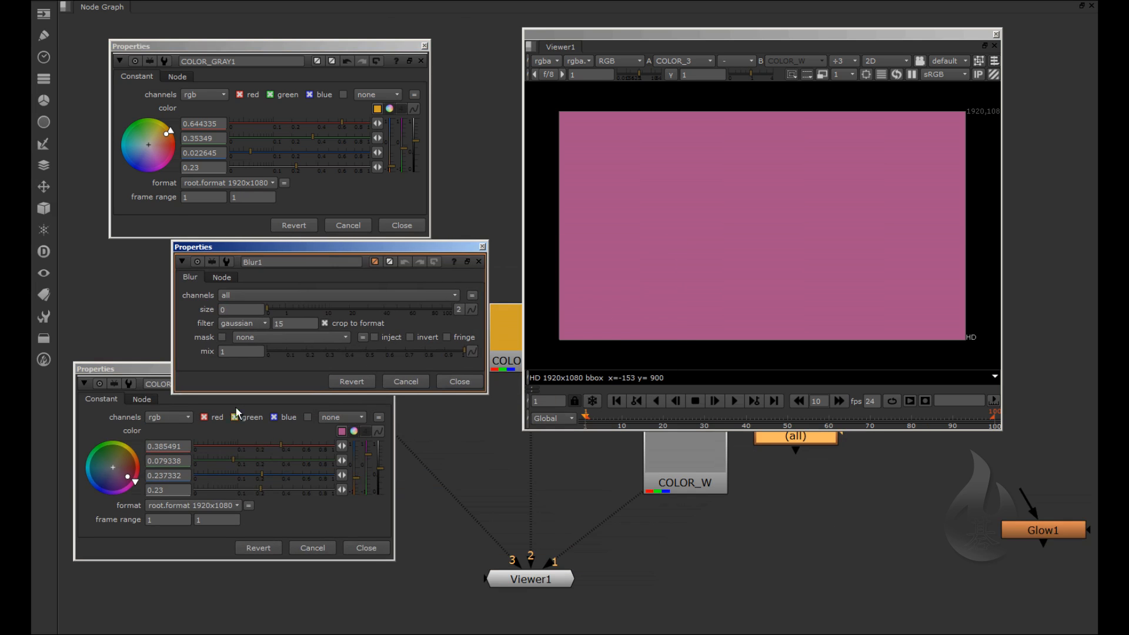
Close the floating properties panels of Blur1, COLOR_3 and COLOR_GRAY1
left_click(483, 247)
left_click(390, 380)
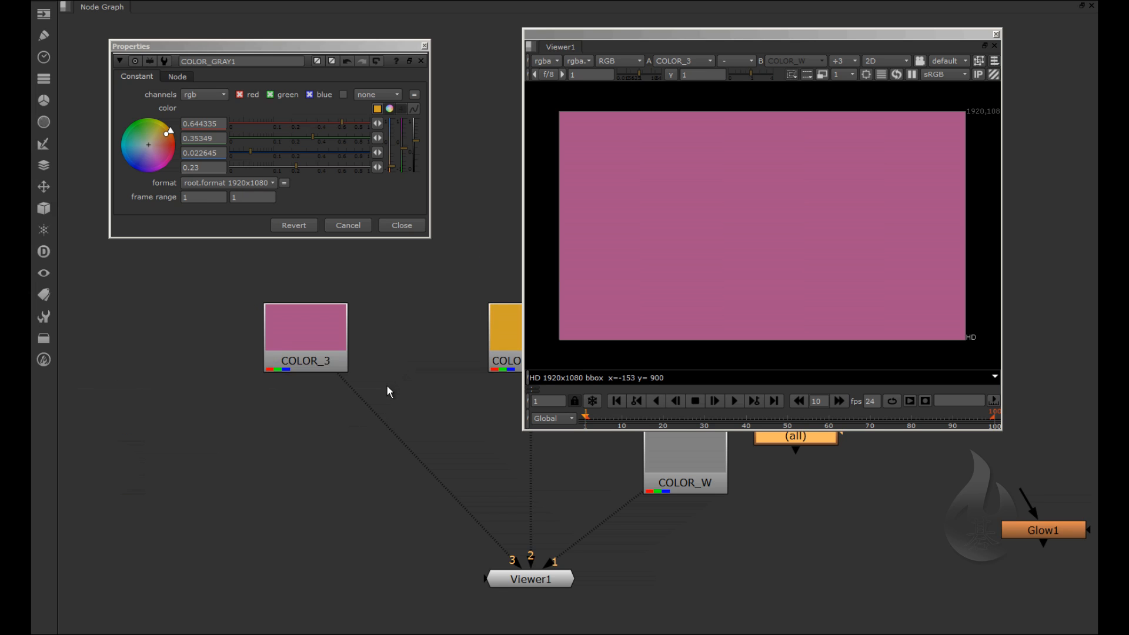
left_click(420, 59)
Reopen COLOR_3's properties above the nodes, set its color to red 0.285 and green 1, and close the panel
double_click(319, 306)
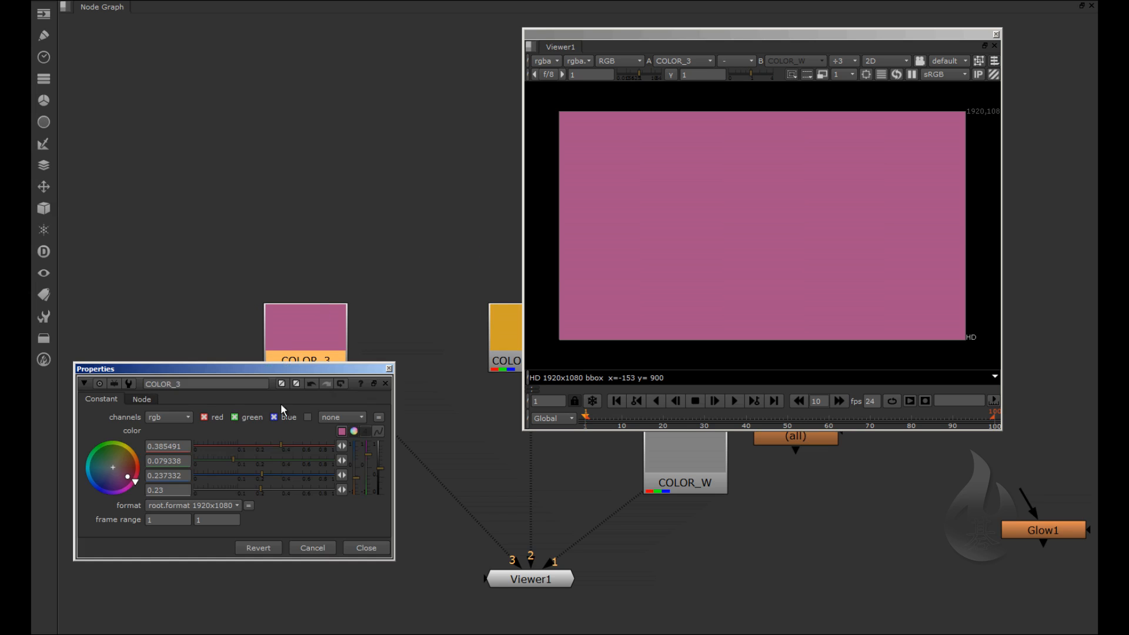
left_click_drag(278, 365, 296, 83)
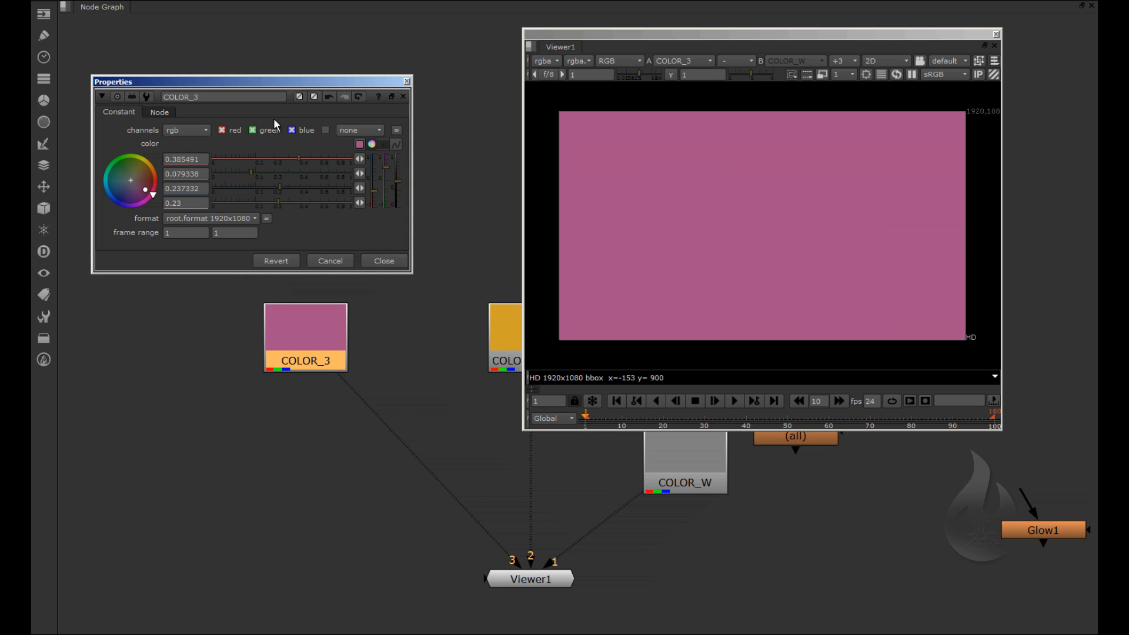
left_click_drag(251, 173, 287, 157)
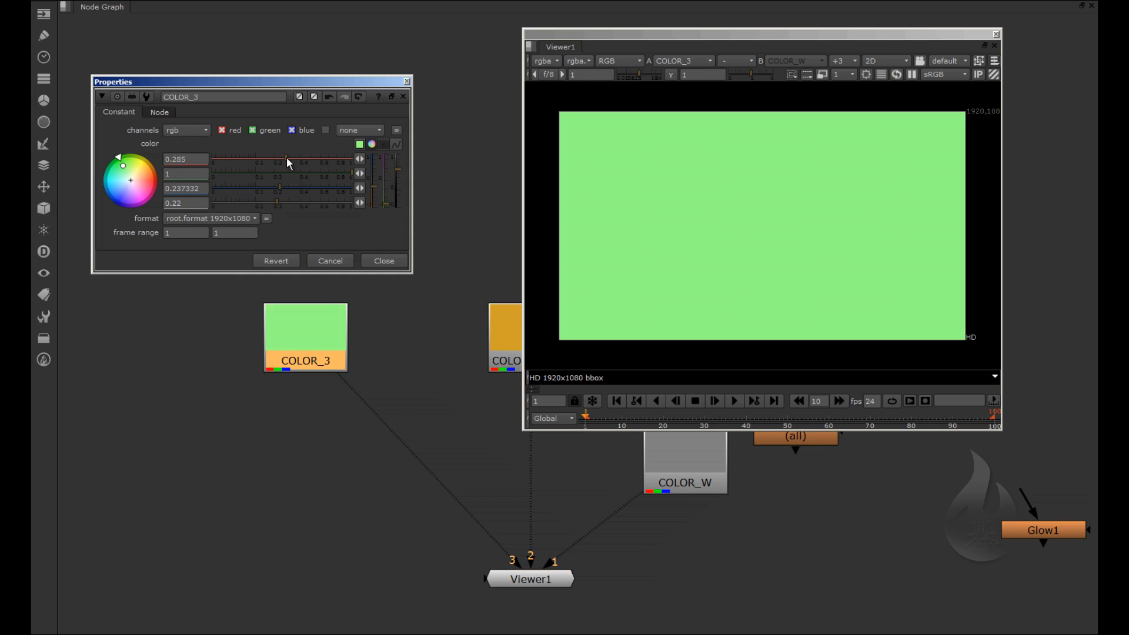
left_click(387, 260)
Reopen COLOR_W's properties, set its color to 0.82 and close the floating panel
middle_click_drag(651, 574, 316, 574)
double_click(347, 464)
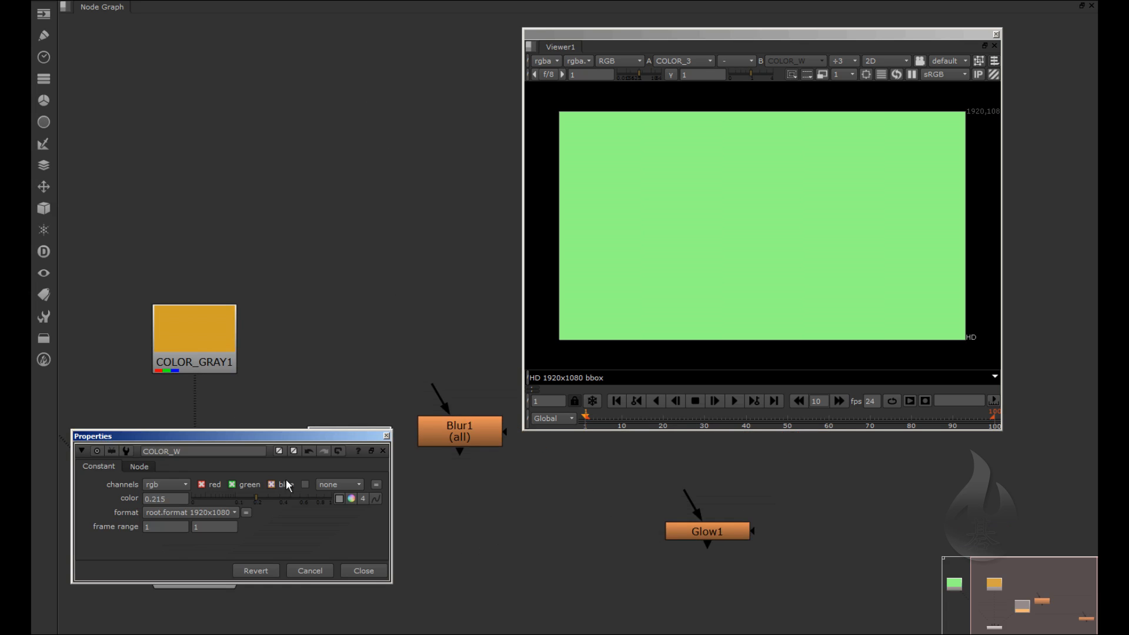
left_click_drag(245, 497, 319, 500)
left_click_drag(298, 442, 381, 474)
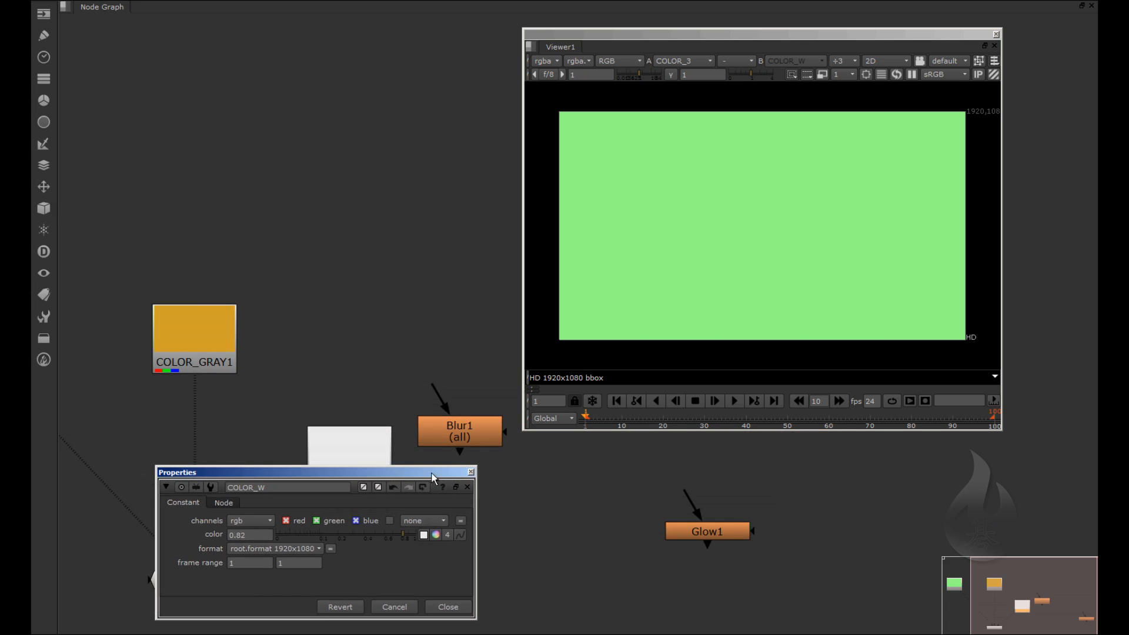
left_click(469, 468)
Toggle the interface's full-screen mode
middle_click_drag(303, 143, 368, 93)
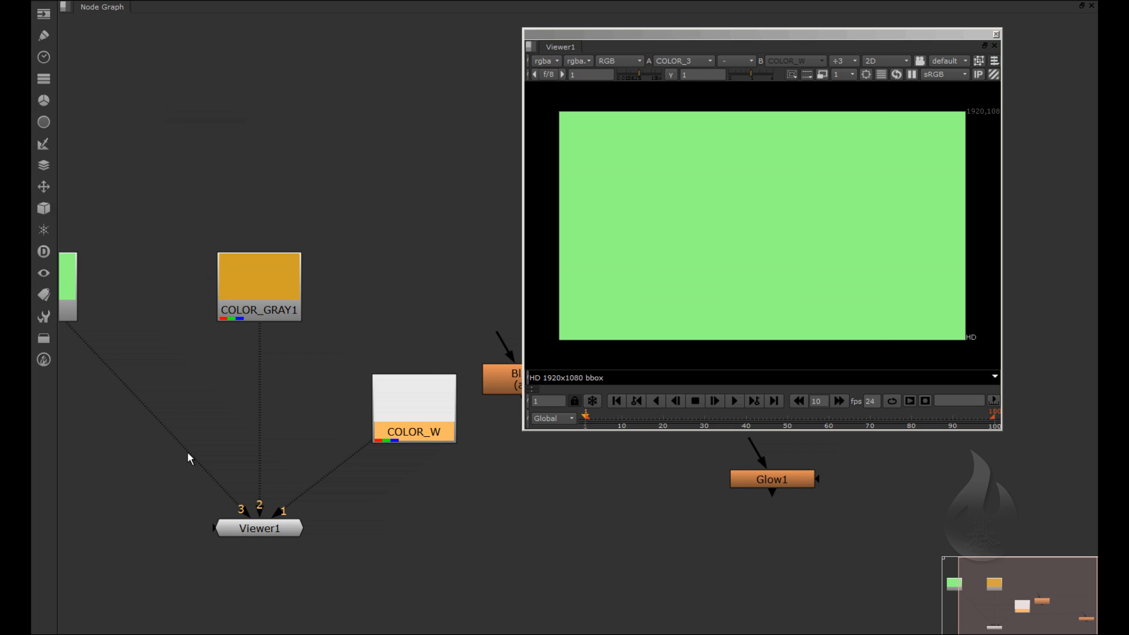
scroll(212, 297, "down", 2)
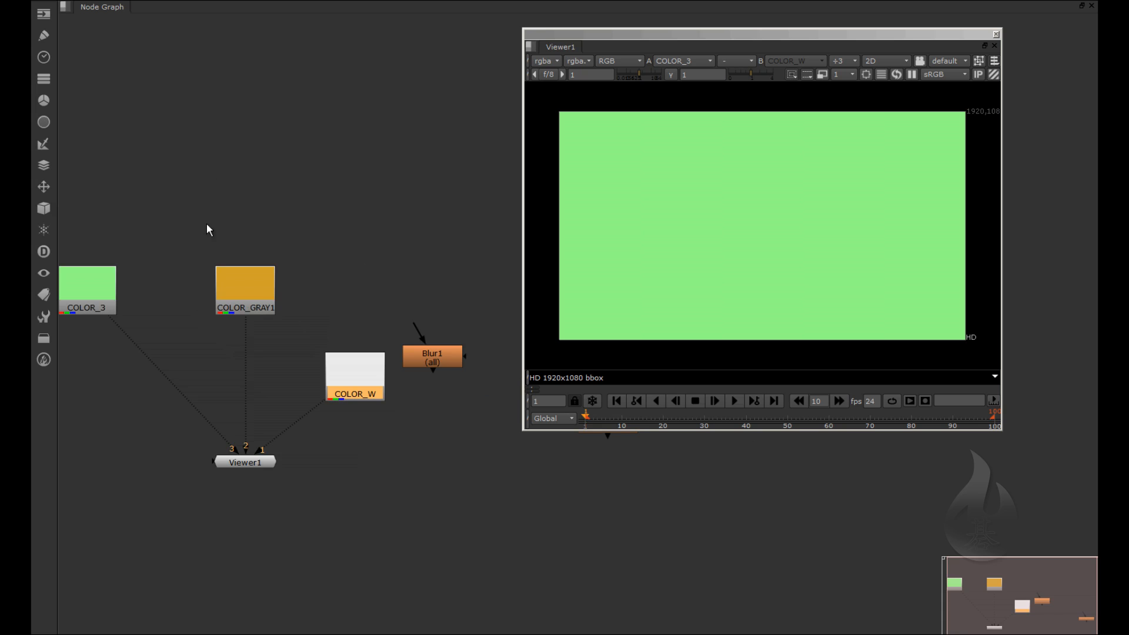
right_click(93, 4)
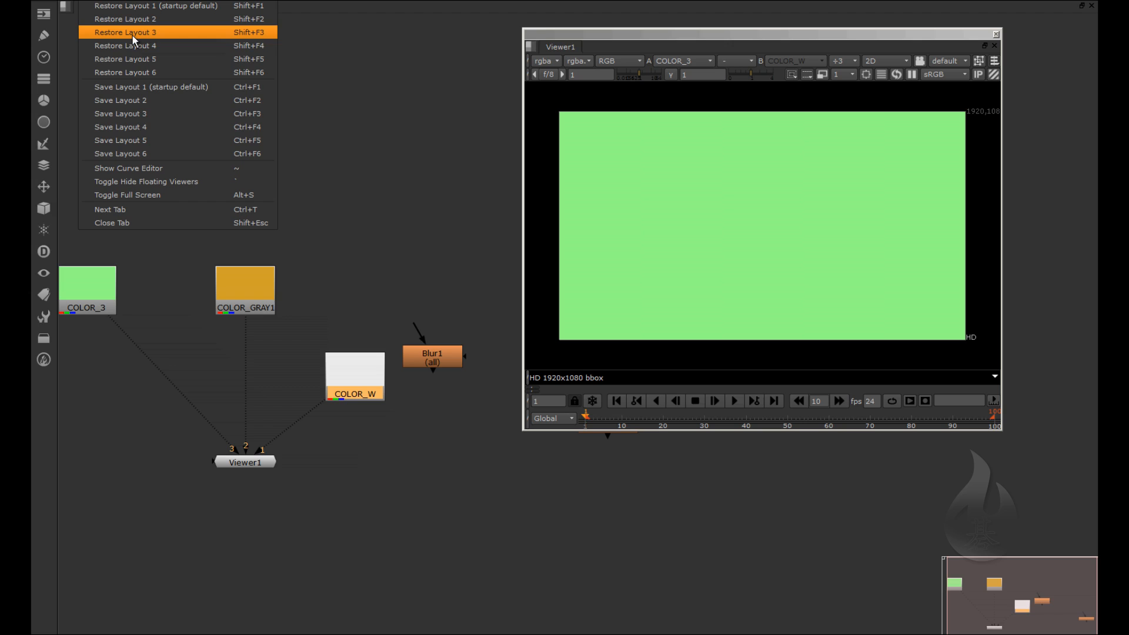
left_click(150, 198)
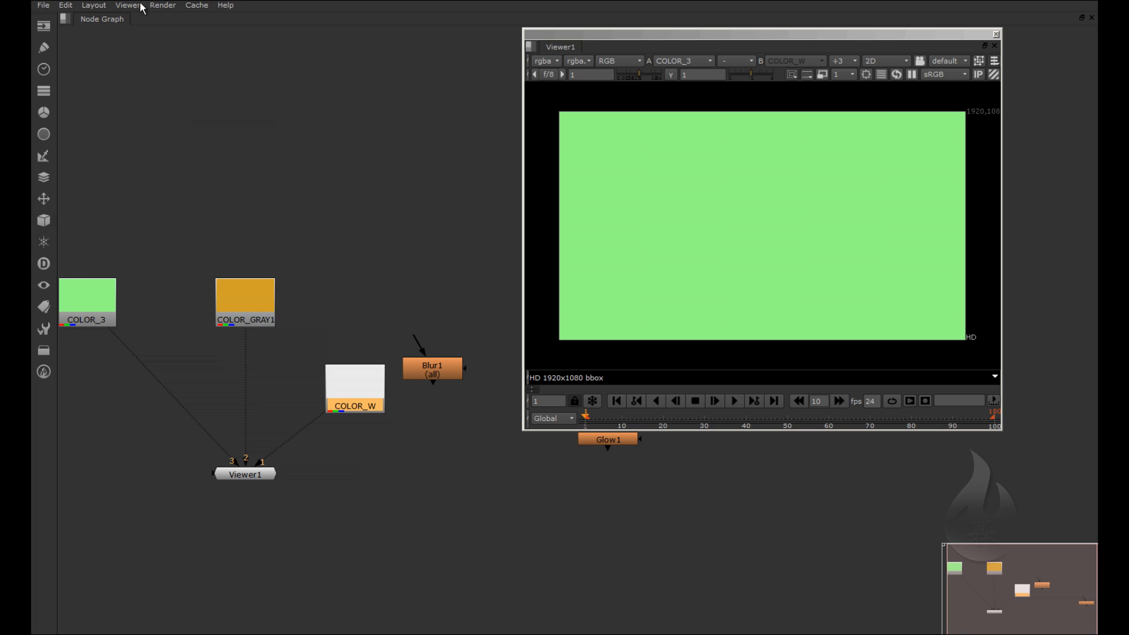
Restore Layout 1, the startup default
left_click(69, 6)
mouse_move(94, 5)
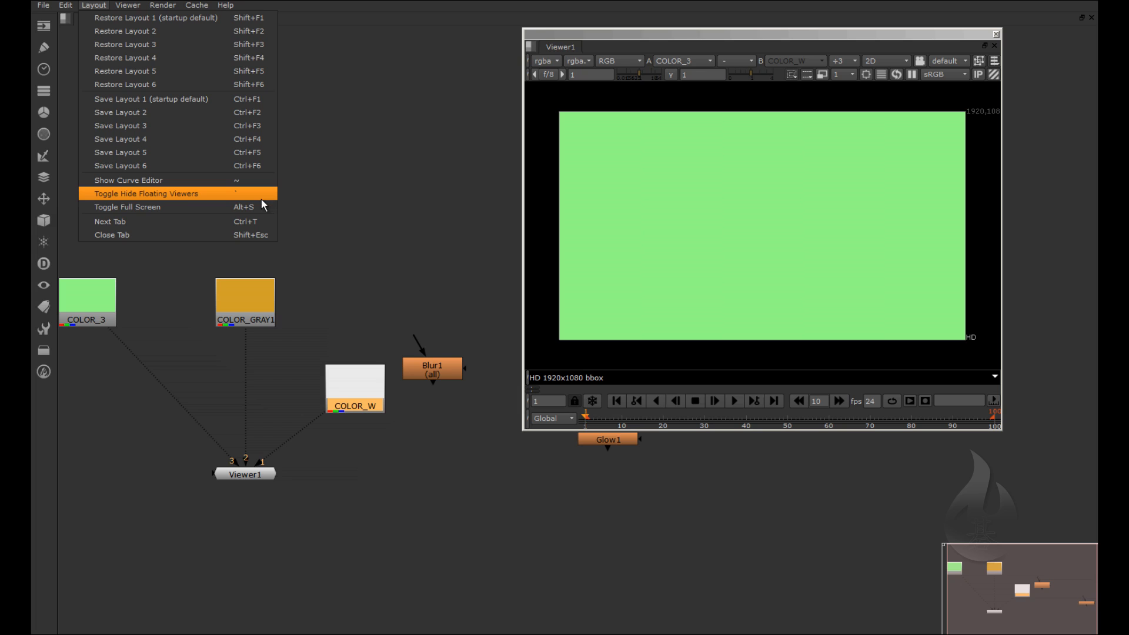
left_click(213, 20)
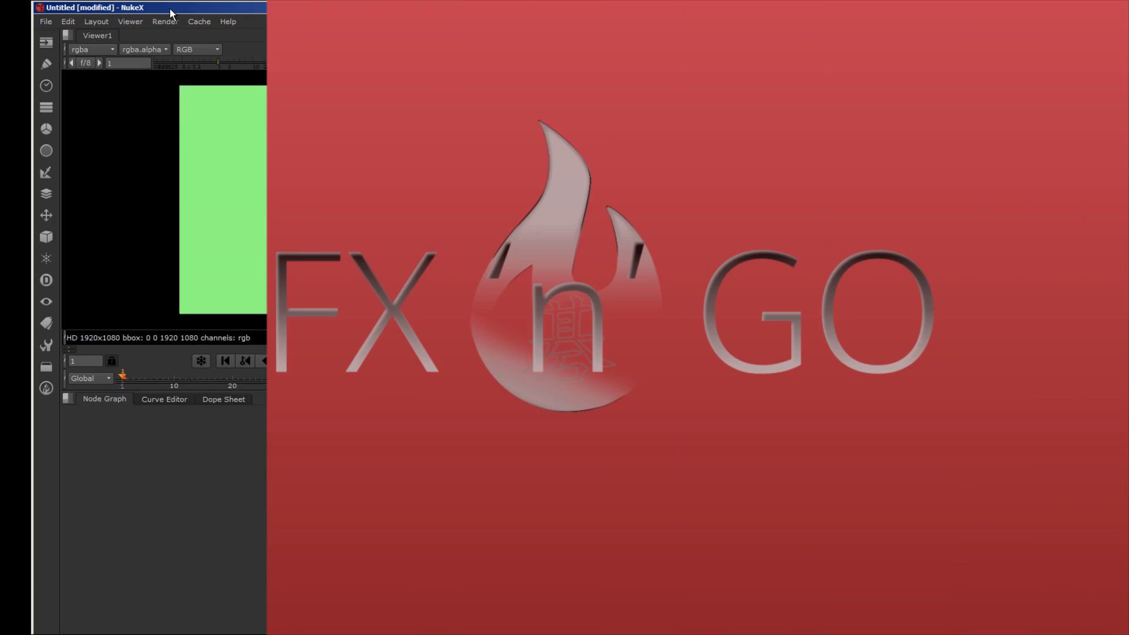